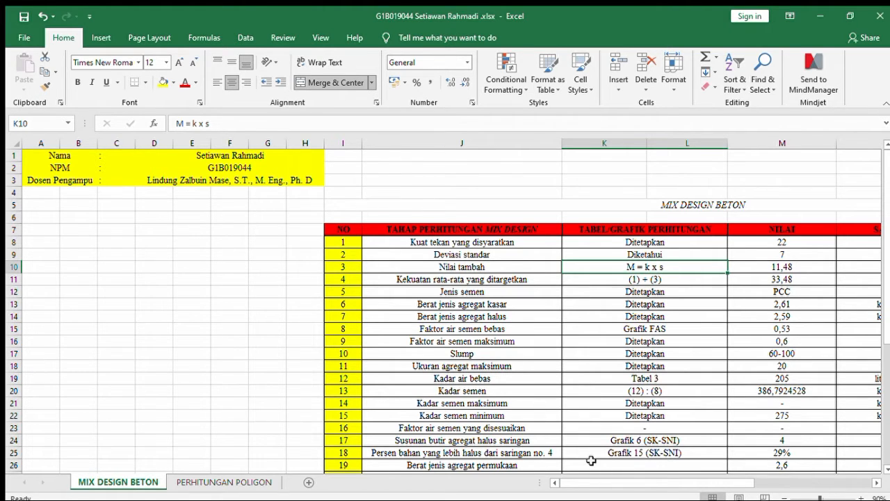
Step: Examine the mix design table's first two rows, Kuat tekan yang disyaratkan and Deviasi standar, including their source and value cells
{"action": "left_click_drag", "start_coordinate": [609, 481], "coordinate": [710, 470]}
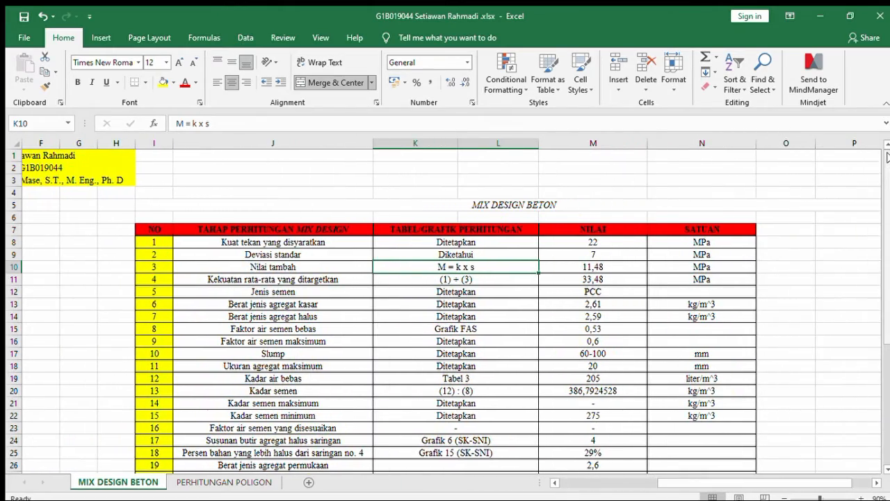
{"action": "left_click_drag", "start_coordinate": [886, 173], "coordinate": [876, 209]}
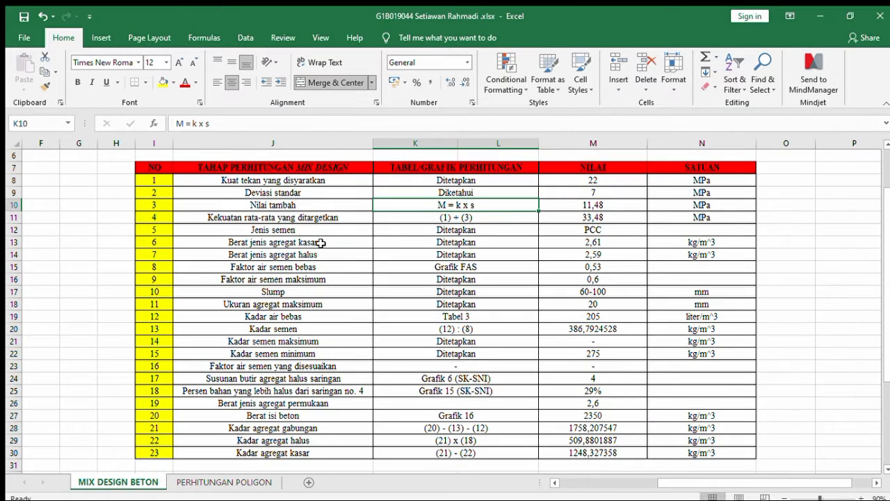
{"action": "left_click", "coordinate": [276, 183]}
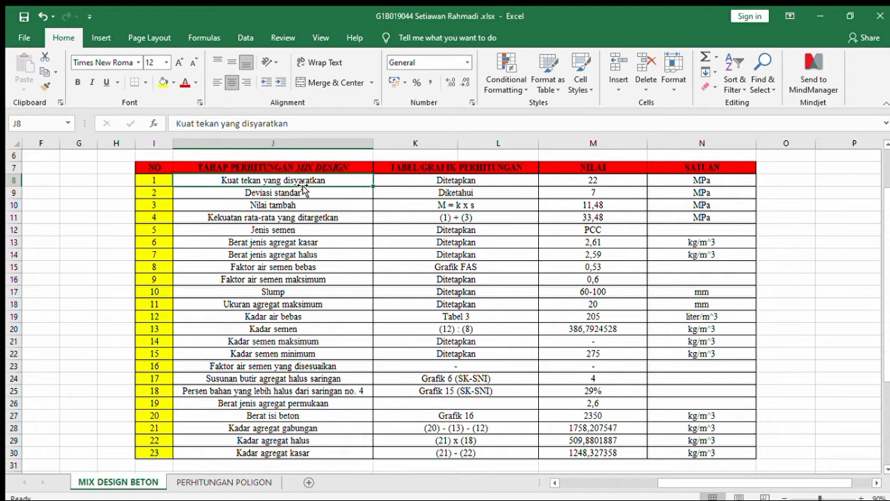
{"action": "left_click", "coordinate": [470, 175]}
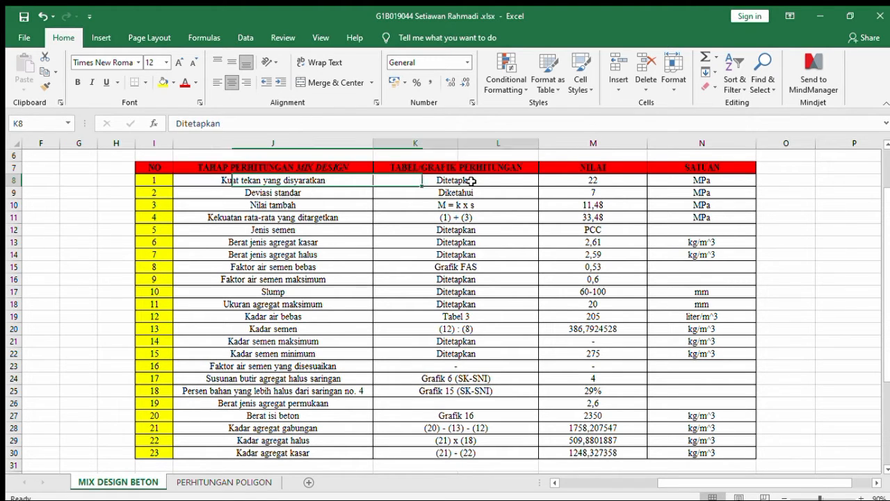
{"action": "left_click", "coordinate": [619, 181]}
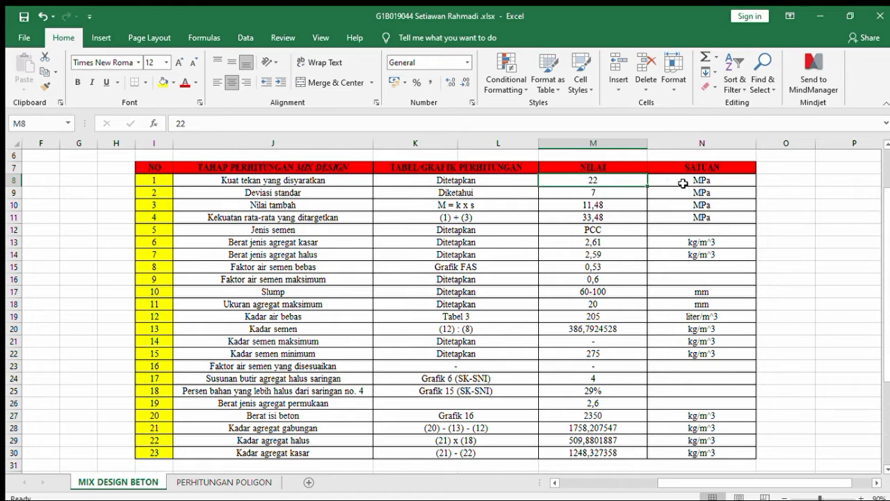
{"action": "left_click", "coordinate": [270, 194]}
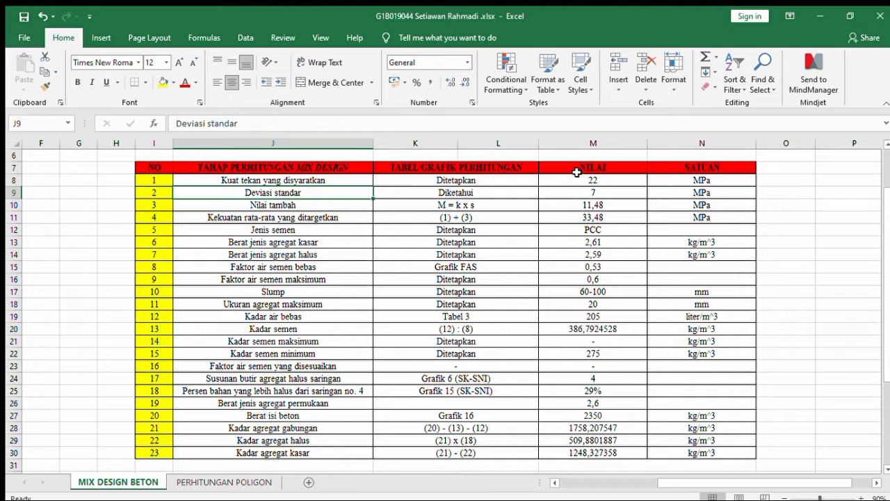
{"action": "left_click", "coordinate": [598, 191]}
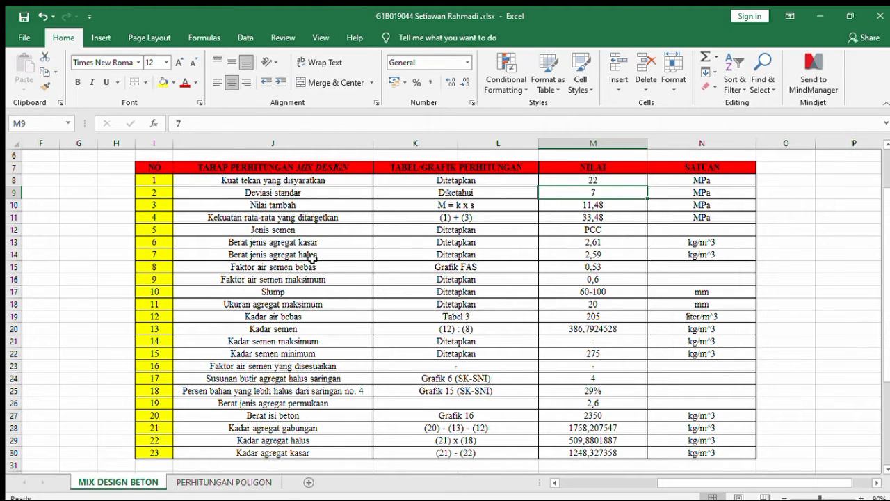
Step: Examine the Nilai tambah row and inspect the formula in cell M10 without altering it
{"action": "left_click", "coordinate": [275, 205]}
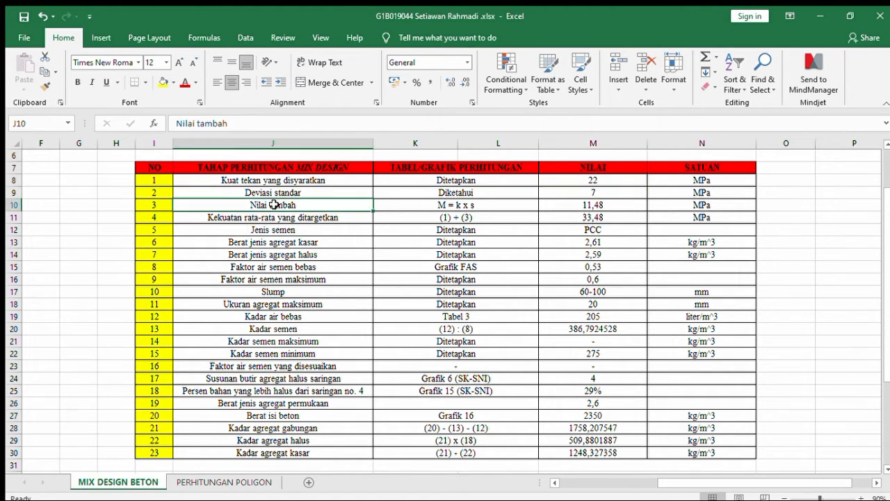
{"action": "left_click", "coordinate": [448, 204]}
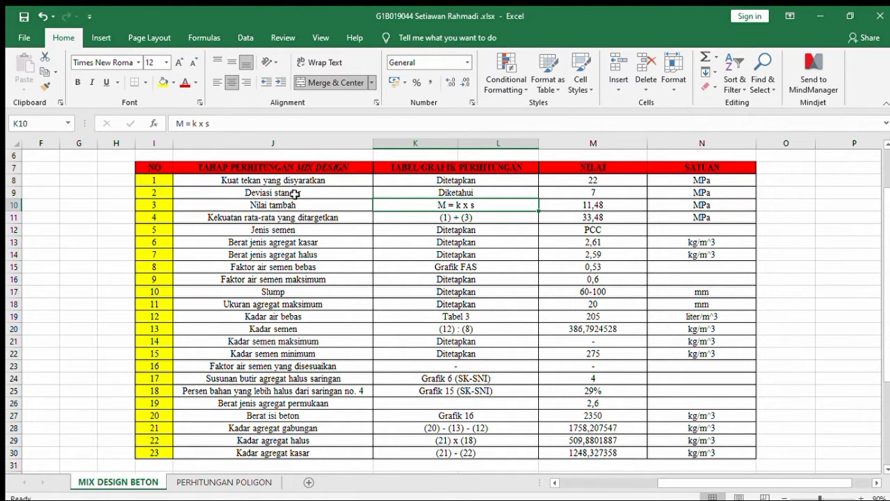
{"action": "left_click", "coordinate": [566, 205]}
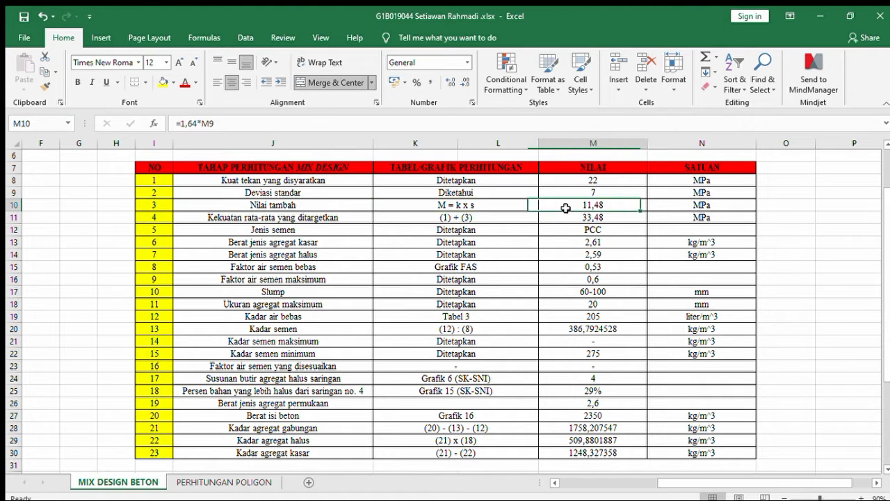
{"action": "left_click", "coordinate": [183, 128]}
{"action": "left_click", "coordinate": [595, 192]}
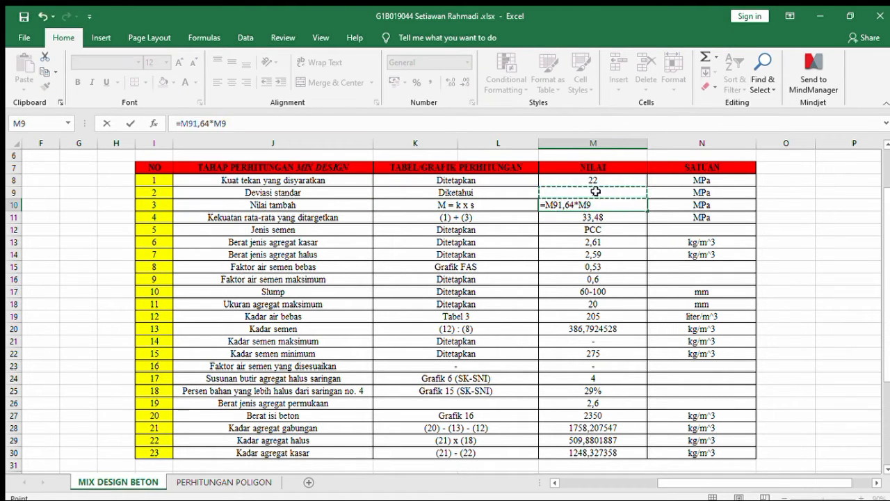
{"action": "key", "text": "Escape"}
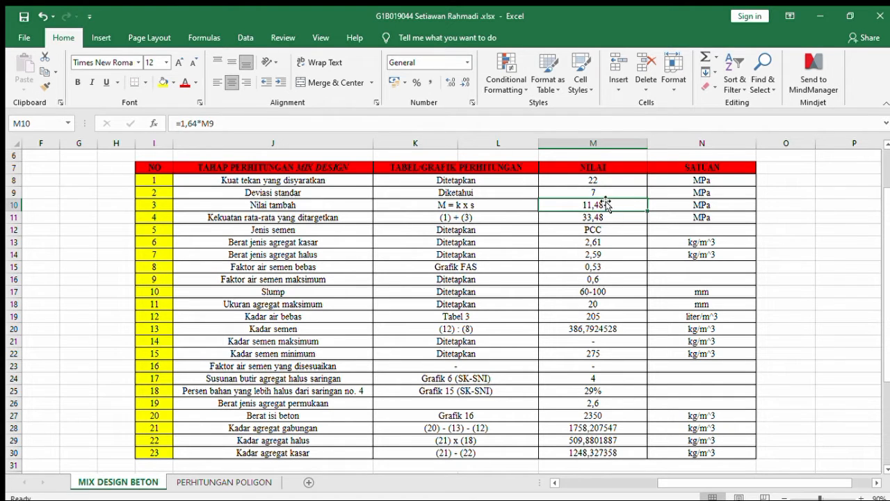
{"action": "left_click", "coordinate": [220, 129]}
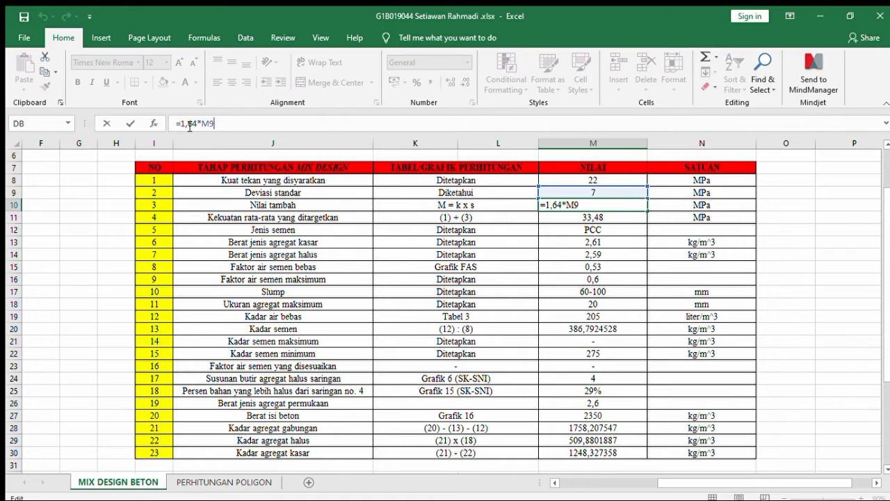
{"action": "key", "text": "ctrl+Return"}
Step: Try a Deviasi standar value of 5 in cell M9, and undo the change
{"action": "left_click", "coordinate": [608, 194]}
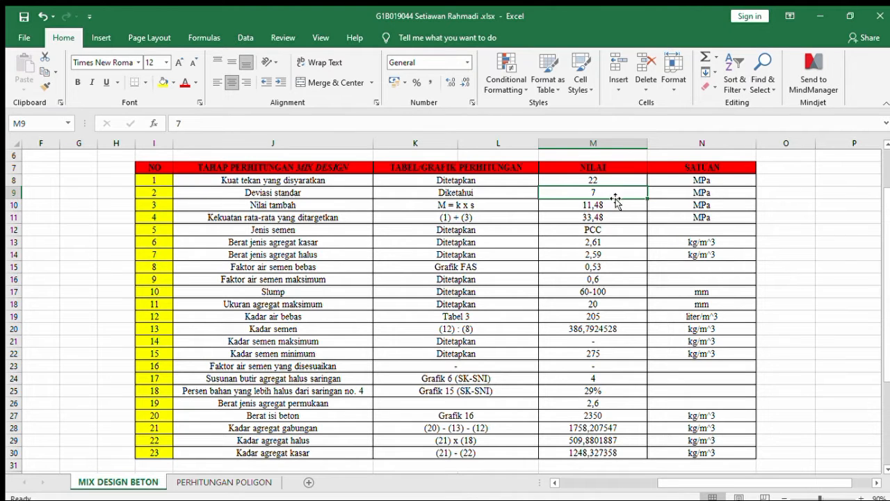
{"action": "type", "text": "5"}
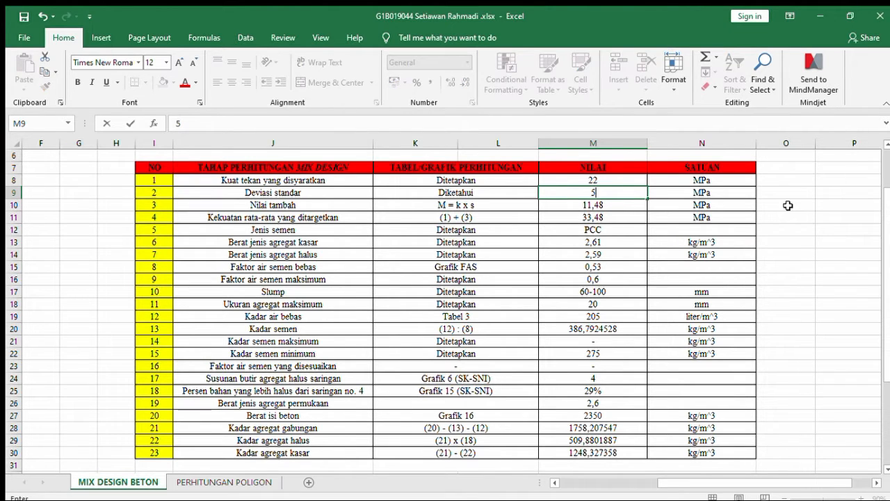
{"action": "key", "text": "Return"}
{"action": "left_click", "coordinate": [611, 193]}
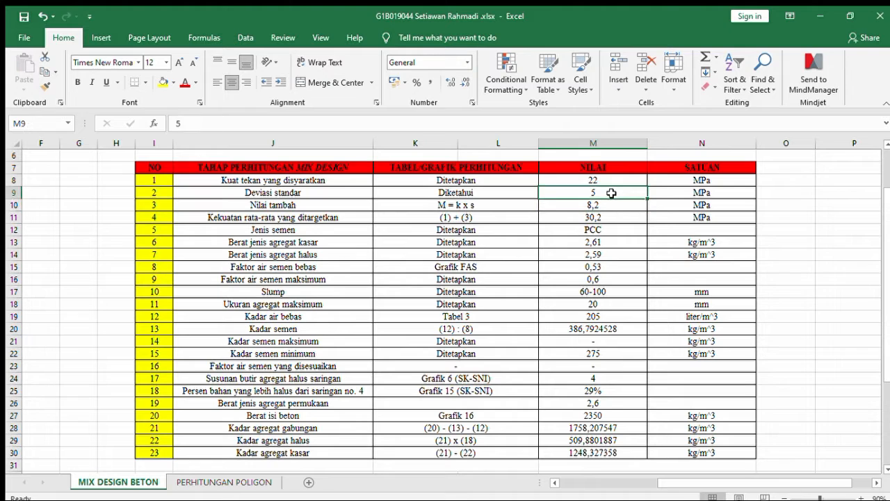
{"action": "key", "text": "ctrl+z"}
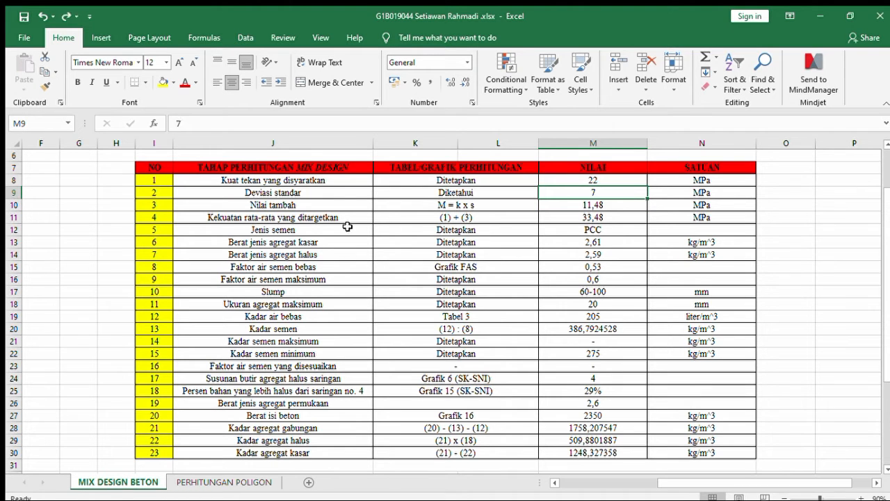
Step: Examine the Kekuatan rata-rata yang ditargetkan row, inspecting the formula in M11 and the cells M8 and M10 it refers to
{"action": "left_click", "coordinate": [241, 218]}
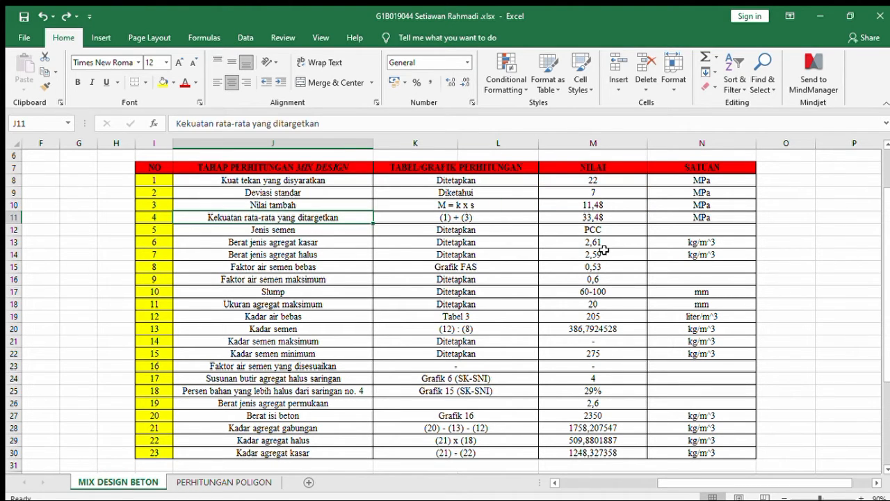
{"action": "left_click", "coordinate": [468, 218]}
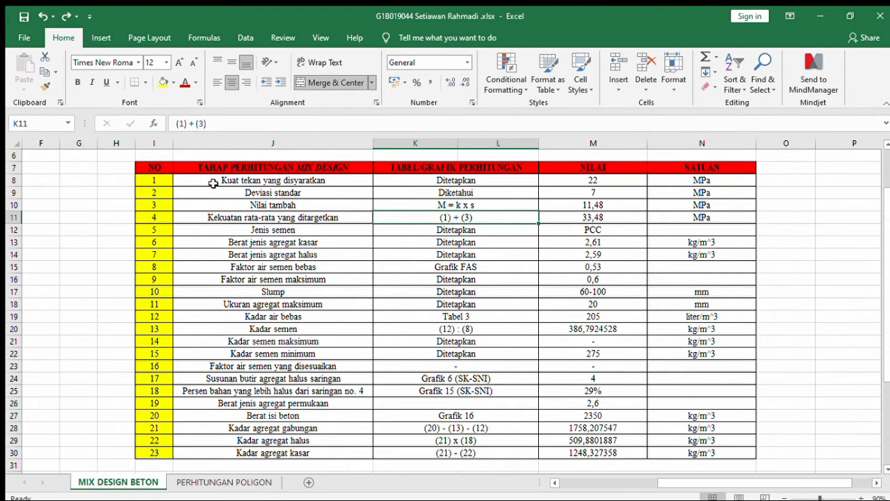
{"action": "left_click", "coordinate": [253, 180]}
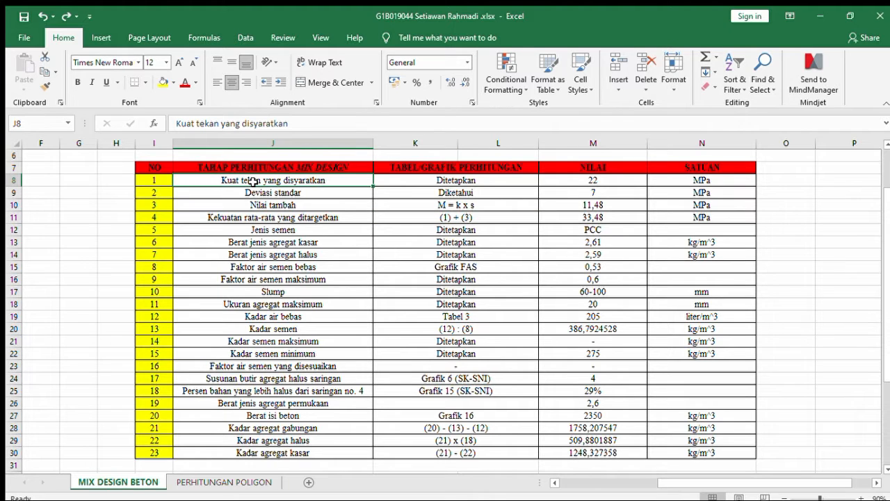
{"action": "left_click", "coordinate": [253, 206]}
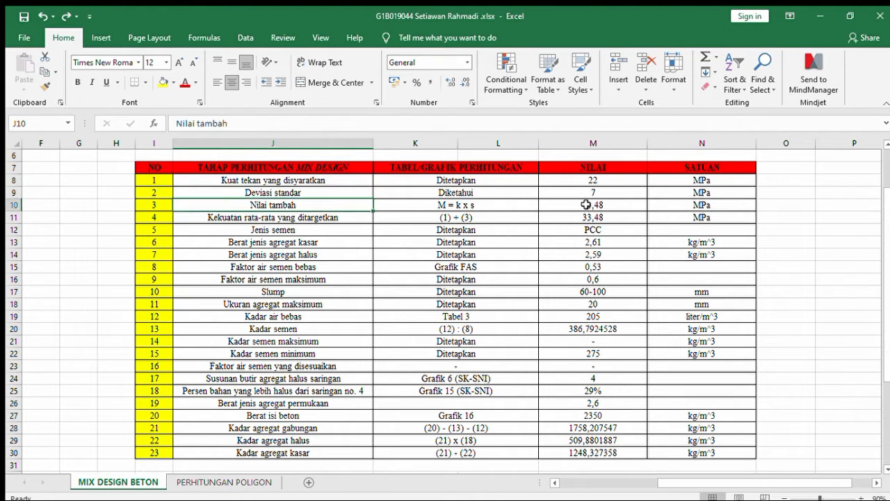
{"action": "left_click", "coordinate": [606, 182]}
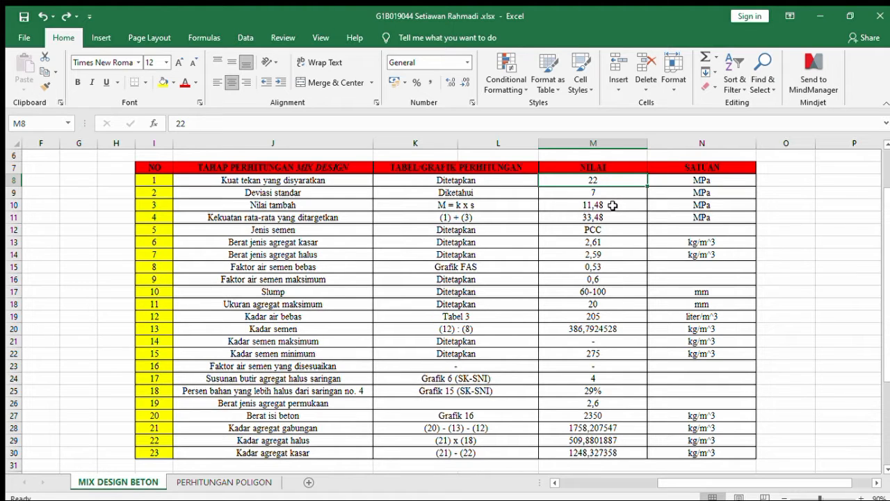
{"action": "left_click", "coordinate": [612, 206]}
{"action": "left_click", "coordinate": [607, 217]}
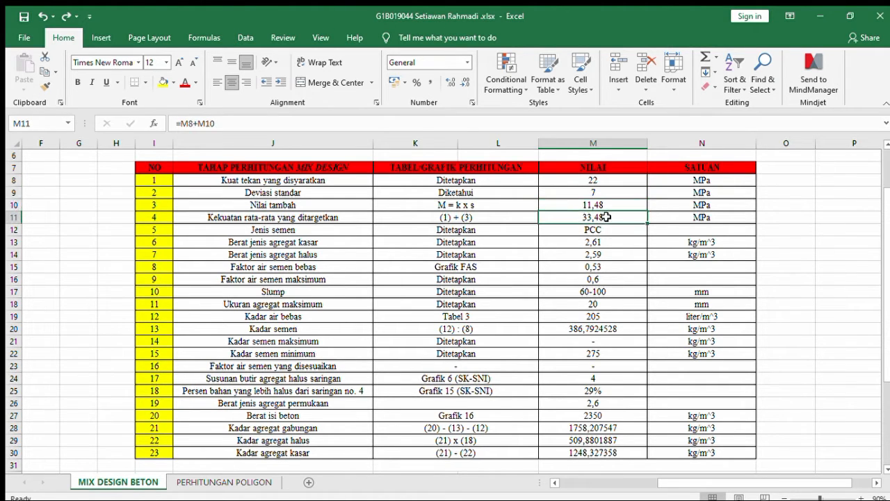
{"action": "left_click", "coordinate": [225, 124]}
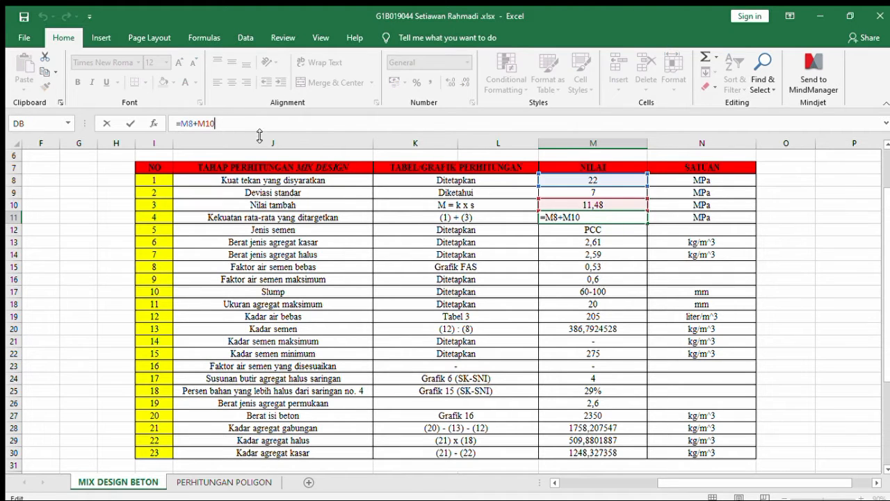
{"action": "left_click", "coordinate": [618, 181]}
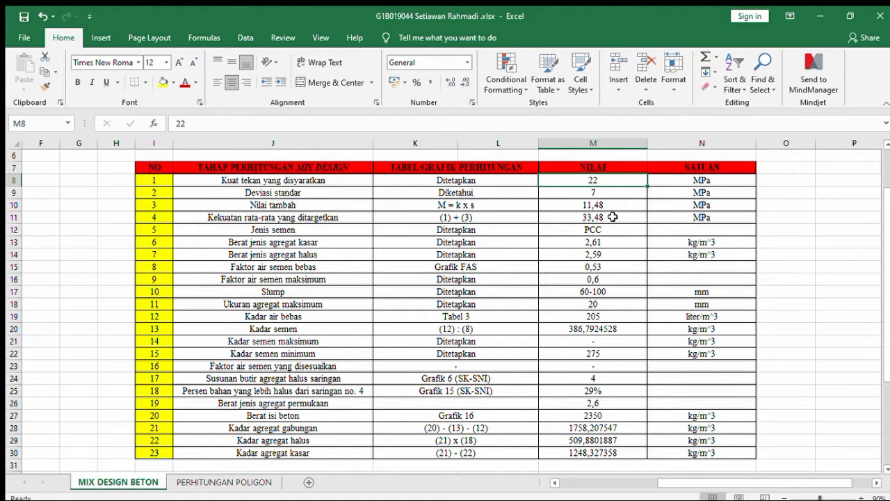
{"action": "left_click", "coordinate": [609, 217]}
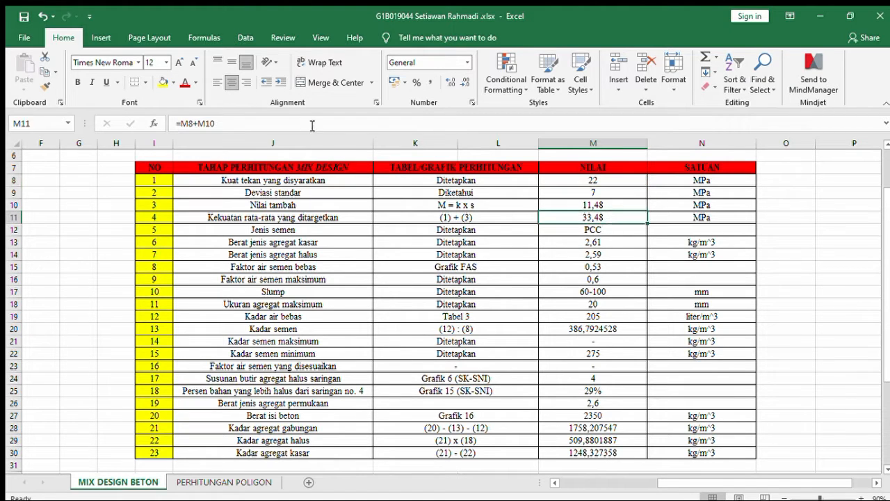
{"action": "left_click", "coordinate": [248, 123]}
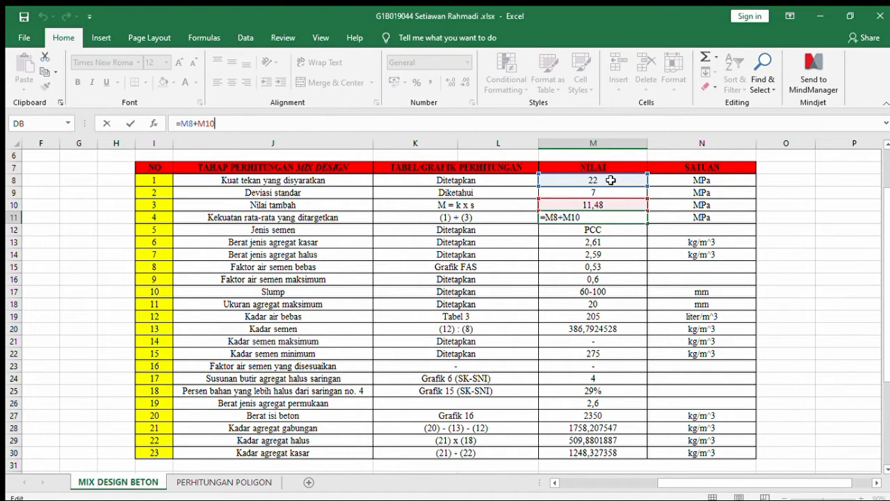
Step: Try 25 as the Kuat tekan yang disyaratkan value in cell M8, and set it back to 22
{"action": "left_click", "coordinate": [611, 180]}
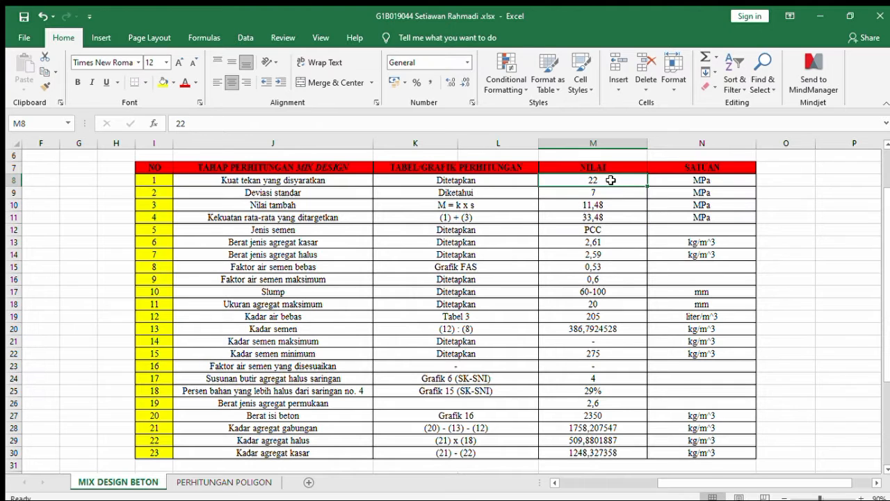
{"action": "type", "text": "25"}
{"action": "key", "text": "Return"}
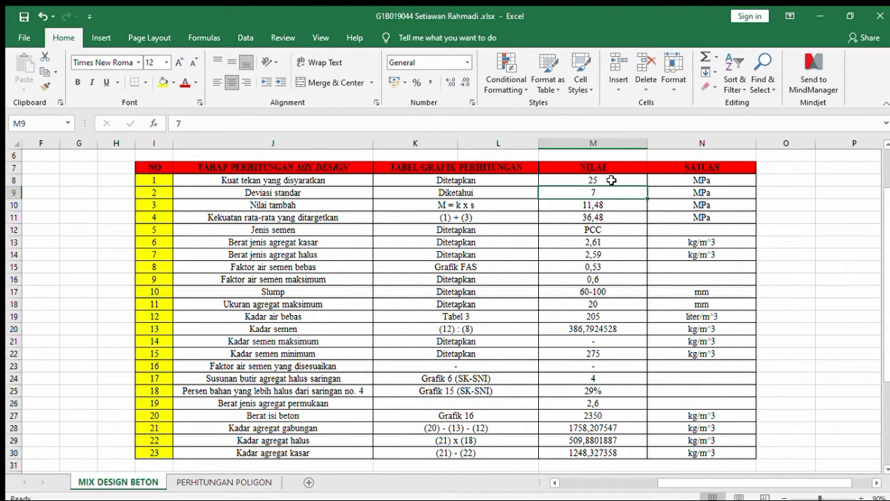
{"action": "left_click", "coordinate": [612, 180]}
{"action": "type", "text": "22"}
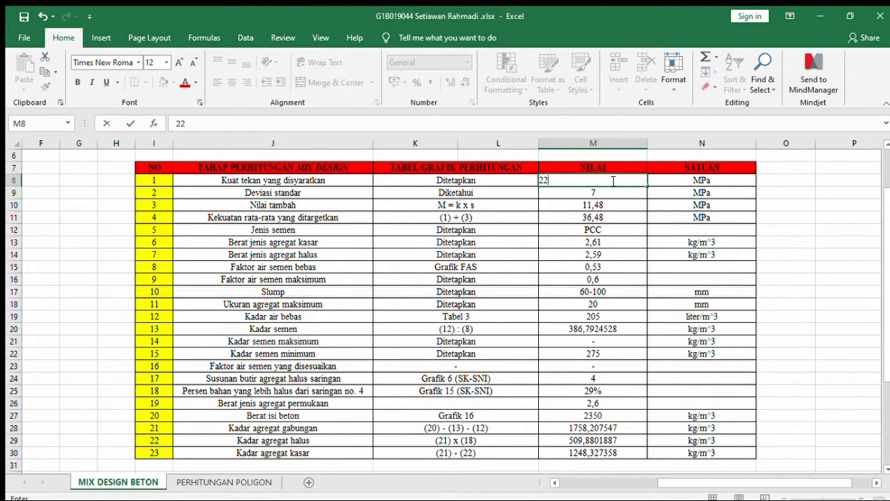
{"action": "key", "text": "Return"}
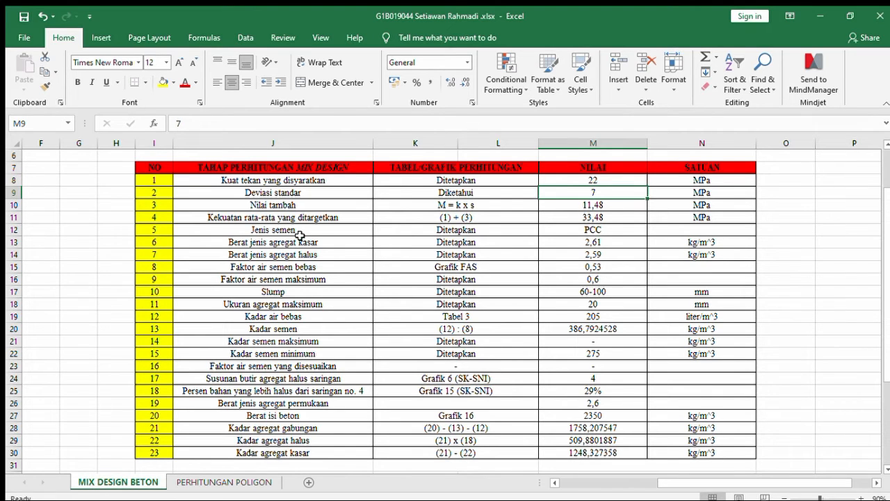
Step: Review the Jenis semen row and the source and value cells of the coarse and fine aggregate specific gravity rows
{"action": "left_click", "coordinate": [442, 230]}
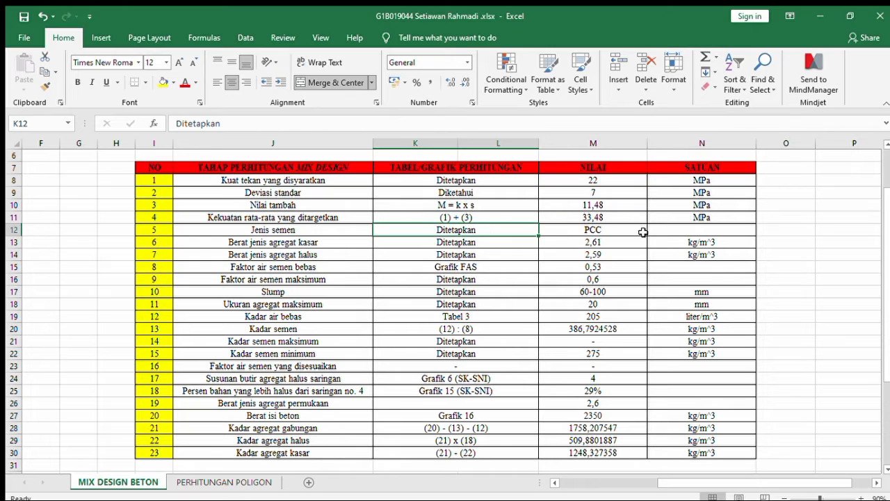
{"action": "left_click", "coordinate": [313, 256]}
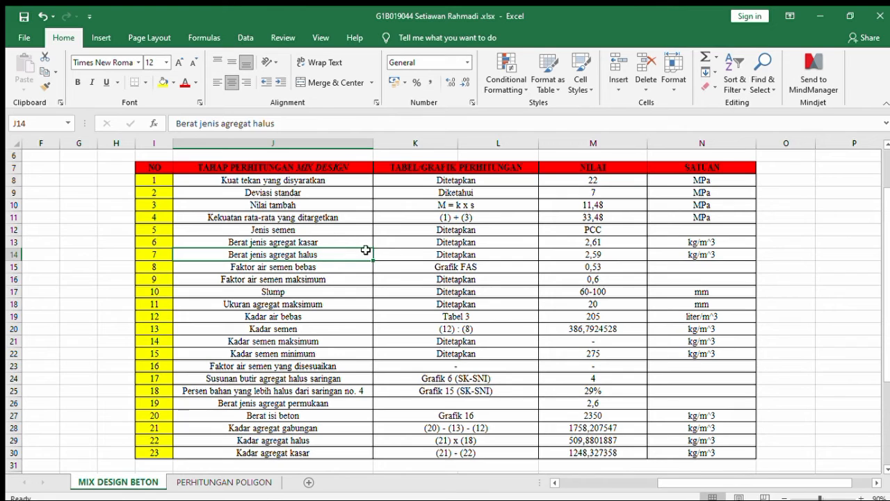
{"action": "left_click", "coordinate": [460, 242]}
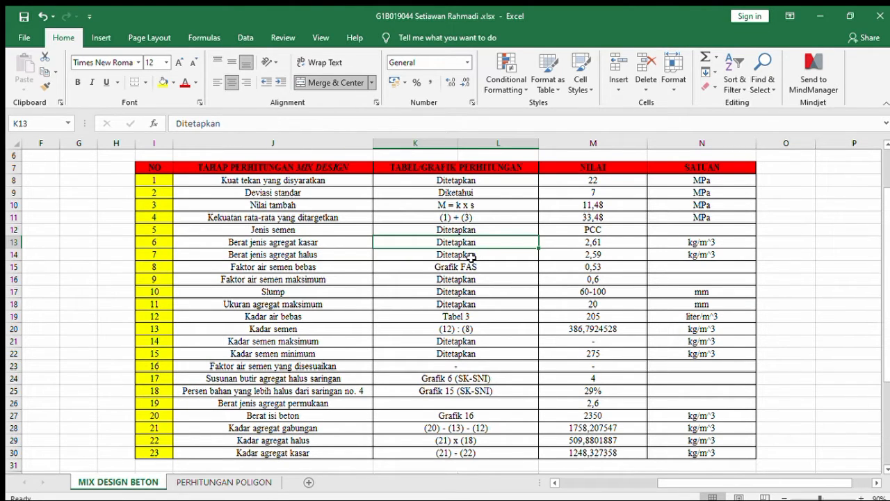
{"action": "left_click", "coordinate": [598, 243]}
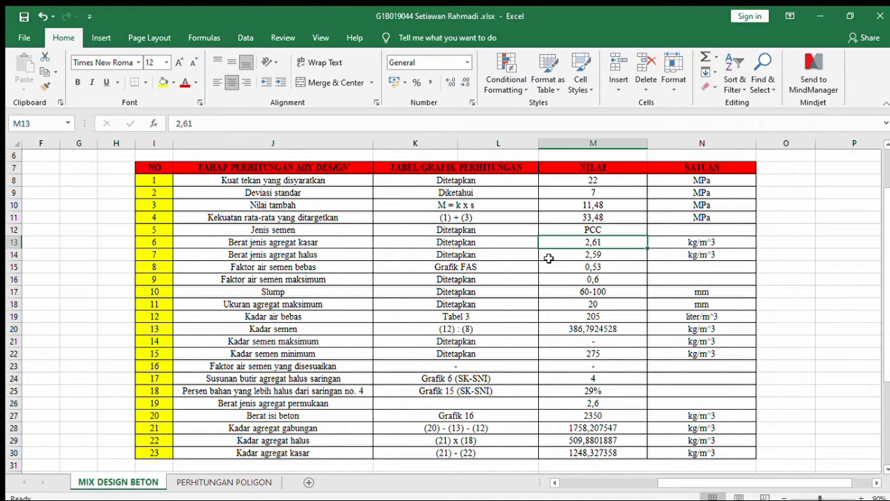
Step: Review the fine aggregate specific gravity value and the Faktor air semen bebas and Faktor air semen maksimum rows
{"action": "left_click", "coordinate": [617, 258]}
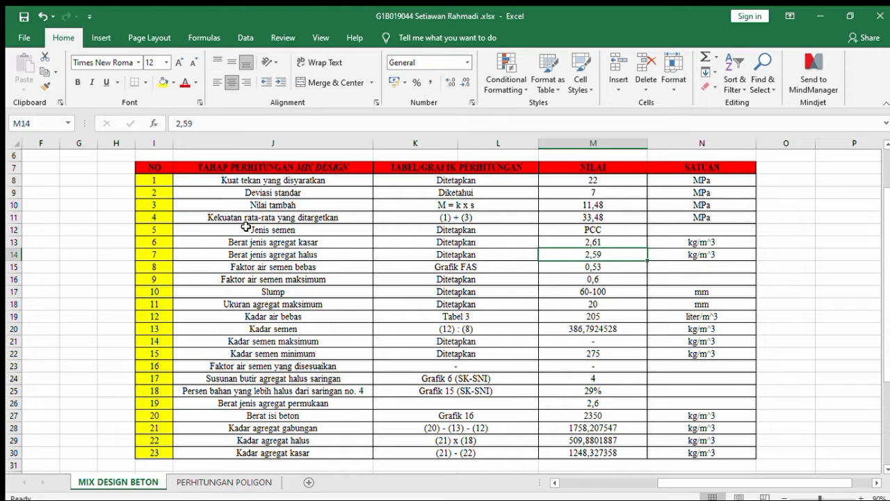
{"action": "left_click", "coordinate": [271, 268]}
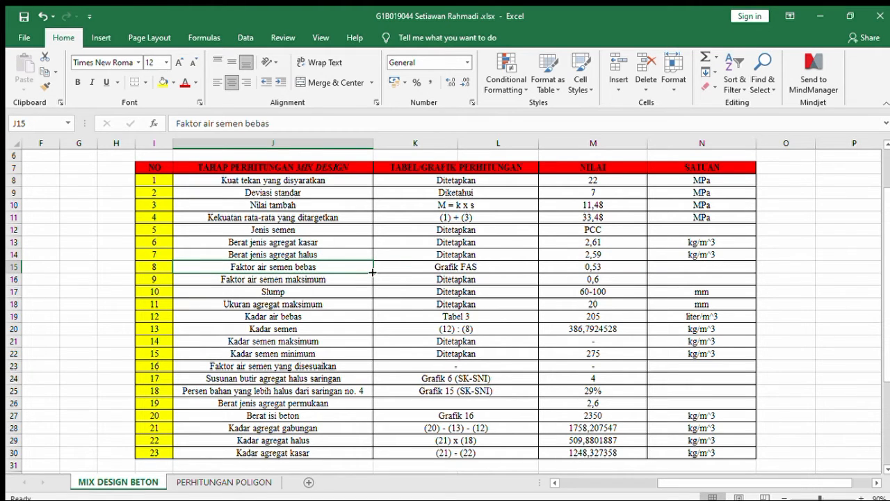
{"action": "left_click", "coordinate": [439, 271]}
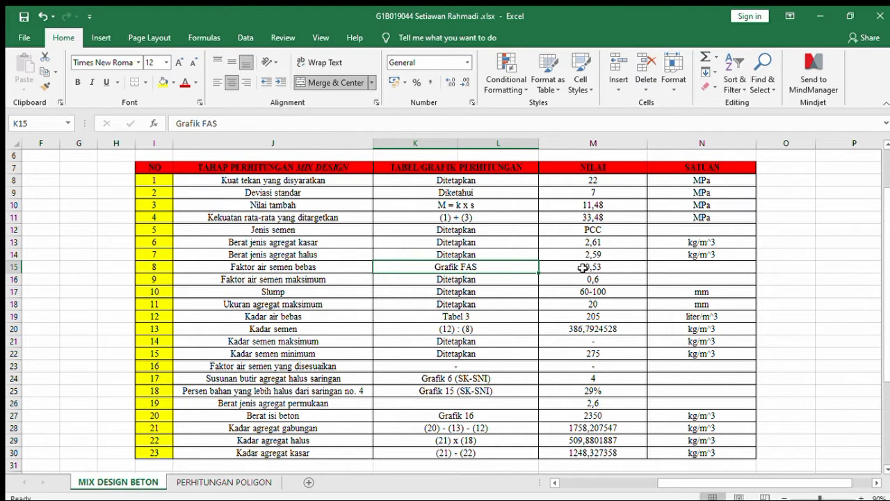
{"action": "left_click", "coordinate": [609, 266]}
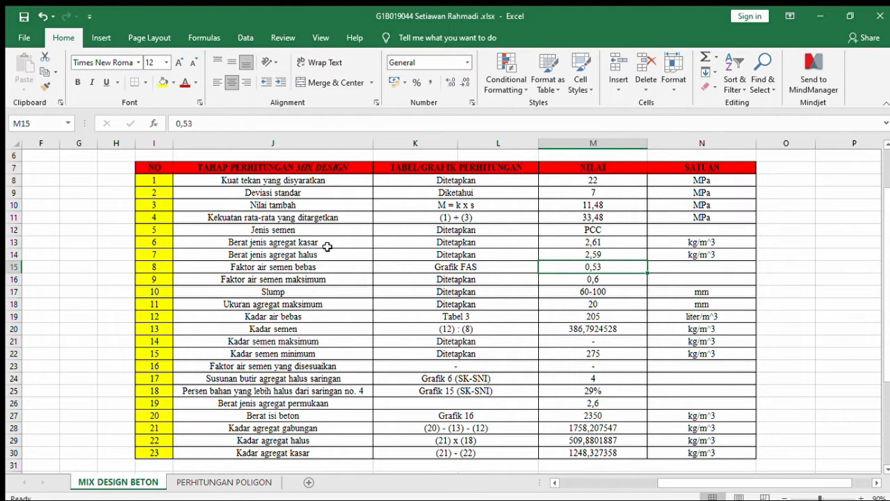
{"action": "left_click", "coordinate": [295, 279]}
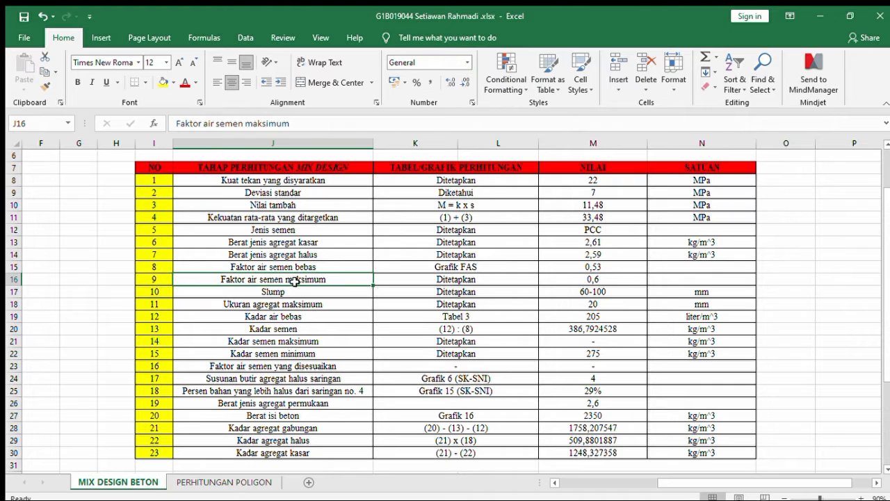
{"action": "left_click", "coordinate": [447, 284]}
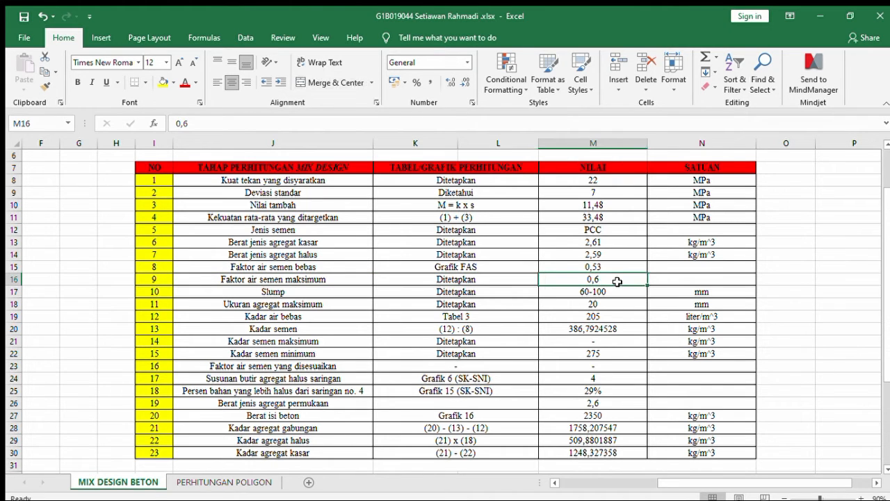
Step: Review the source and value cells of the Slump and Ukuran agregat maksimum rows, and the Kadar air bebas table source
{"action": "left_click", "coordinate": [309, 293]}
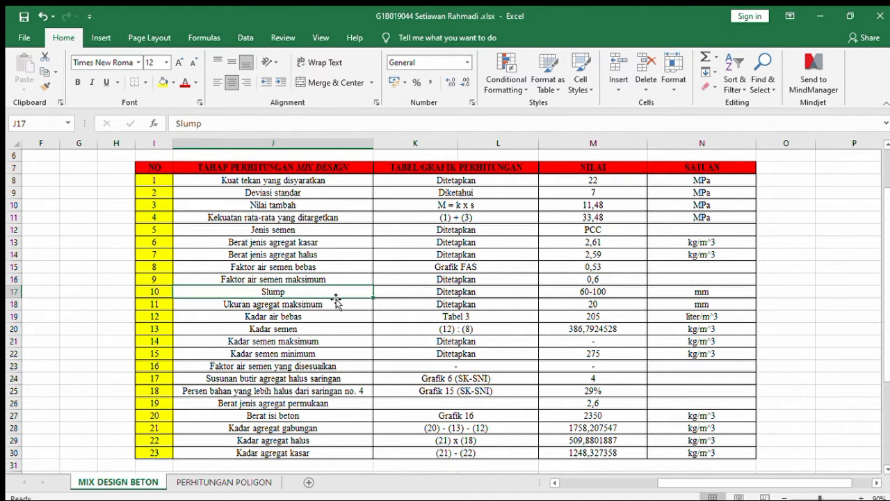
{"action": "left_click", "coordinate": [457, 292]}
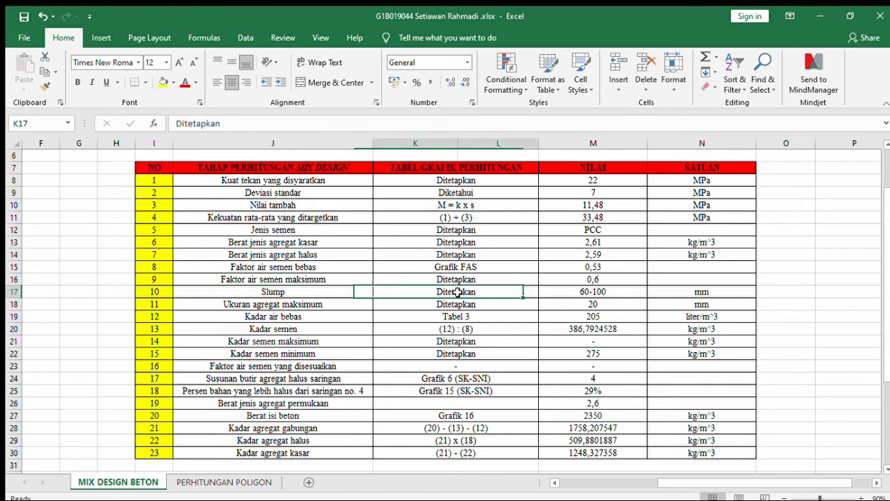
{"action": "left_click", "coordinate": [607, 293]}
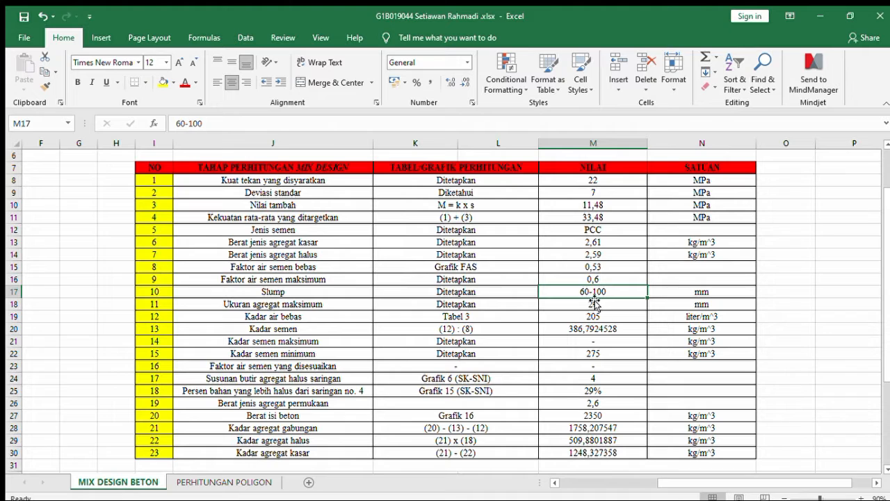
{"action": "left_click", "coordinate": [276, 304]}
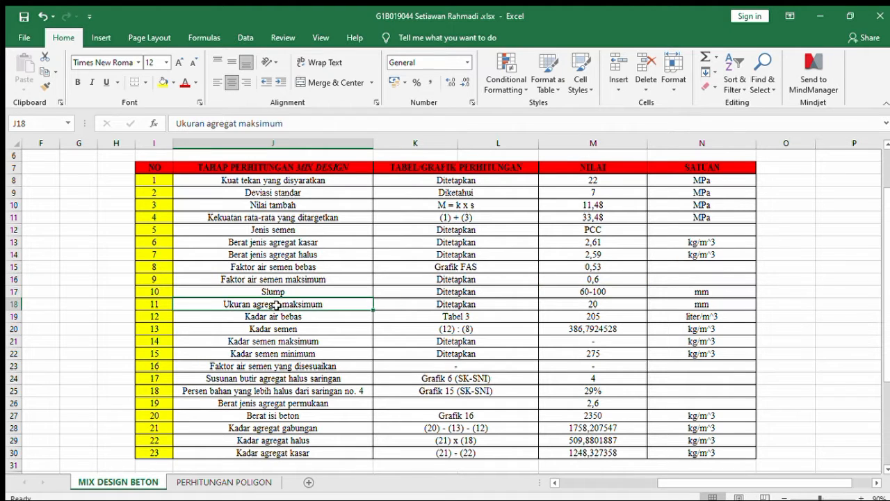
{"action": "left_click", "coordinate": [477, 305]}
{"action": "left_click", "coordinate": [599, 305]}
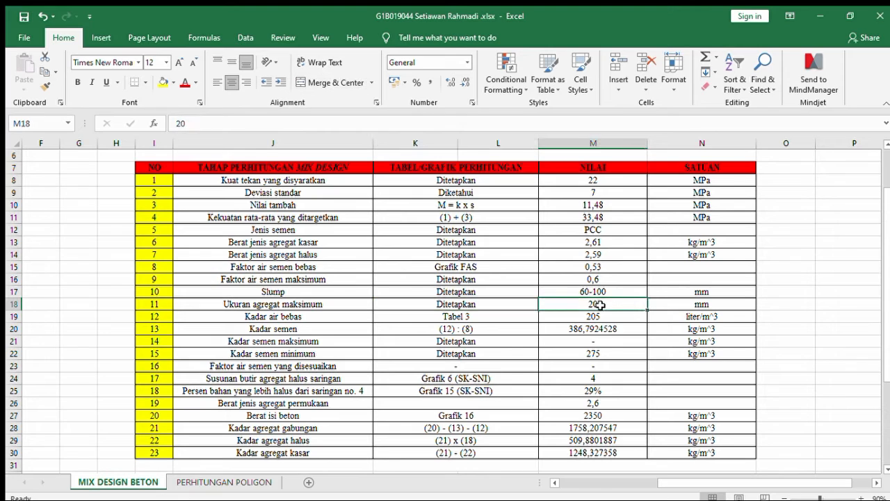
{"action": "left_click", "coordinate": [317, 316]}
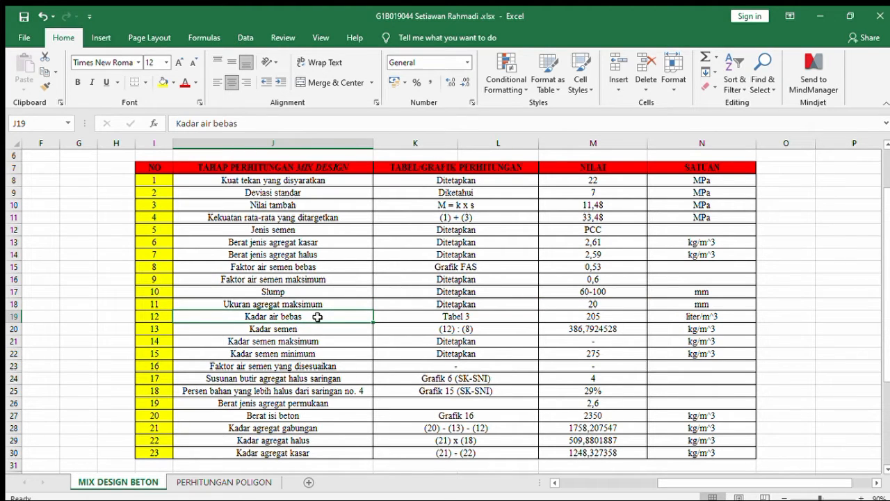
{"action": "left_click", "coordinate": [472, 317]}
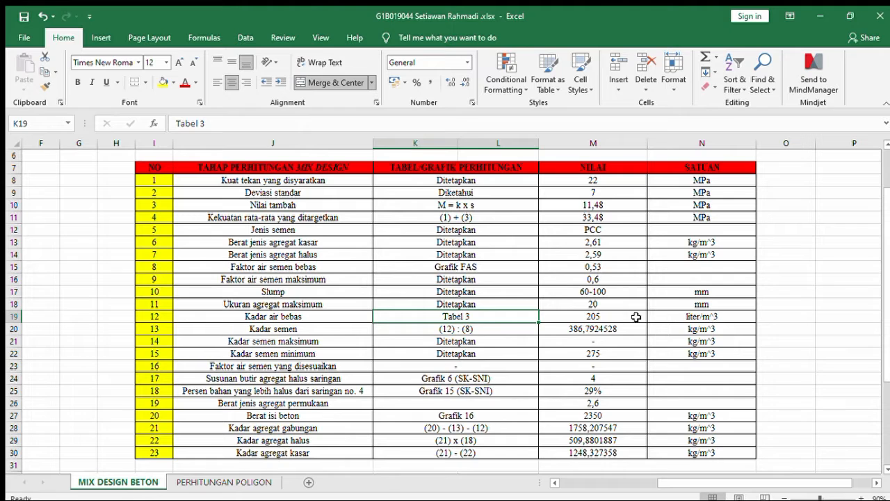
Step: Examine the Kadar semen calculation rule in K20 and the Kadar air bebas and Faktor air semen bebas rows it refers to
{"action": "left_click", "coordinate": [271, 331]}
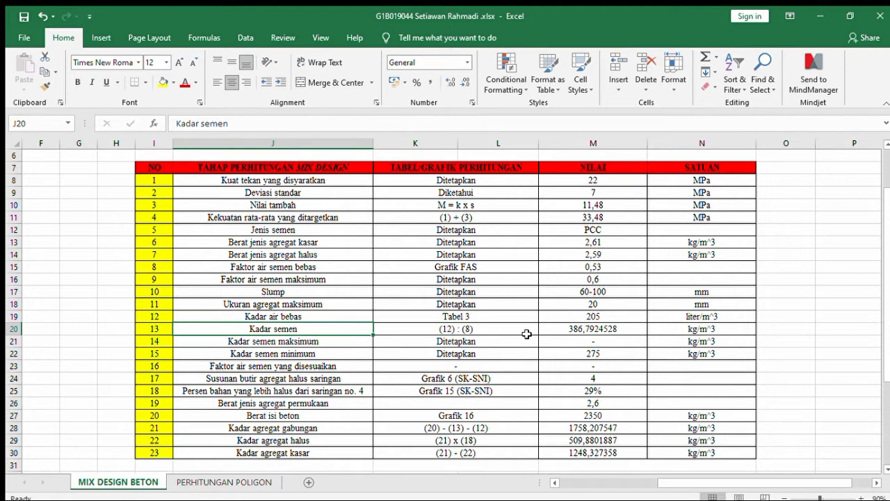
{"action": "left_click", "coordinate": [459, 329]}
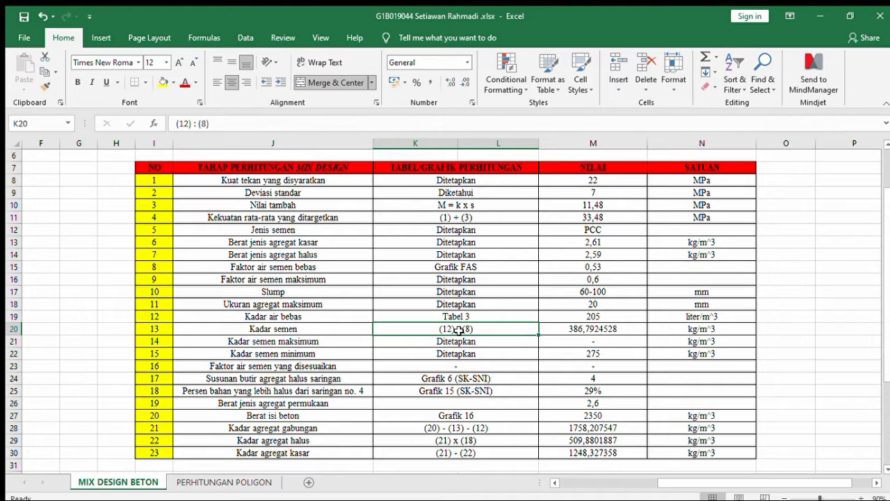
{"action": "left_click", "coordinate": [160, 318]}
{"action": "left_click", "coordinate": [233, 316]}
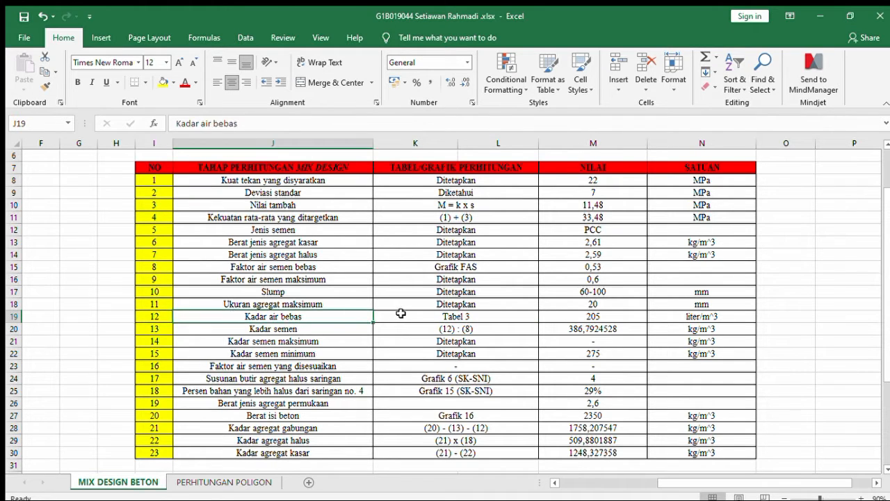
{"action": "left_click", "coordinate": [168, 266]}
{"action": "left_click", "coordinate": [291, 268]}
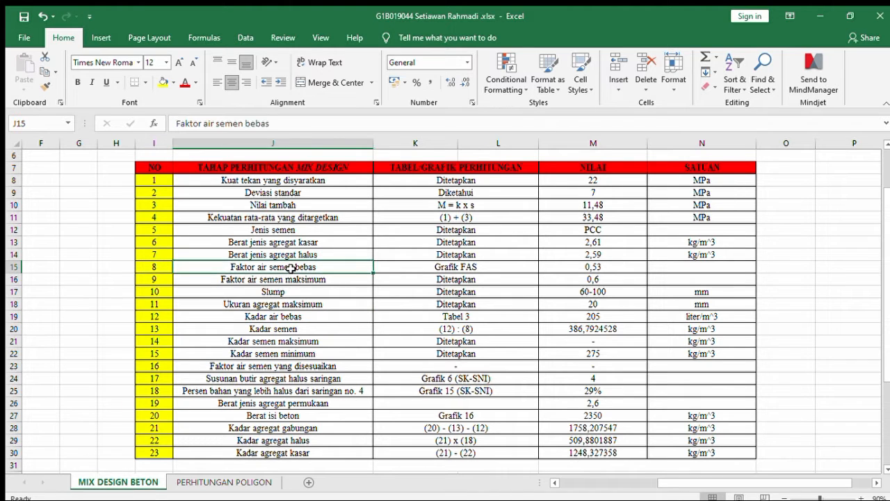
Step: Inspect the Kadar semen formula in M20 and the cells M19 and M15 it refers to, leaving the formula as it is
{"action": "left_click", "coordinate": [615, 327]}
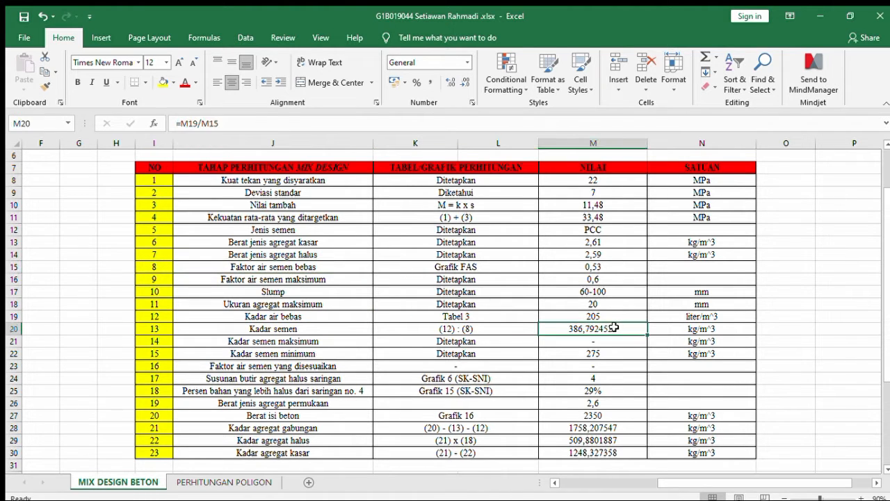
{"action": "left_click", "coordinate": [605, 317]}
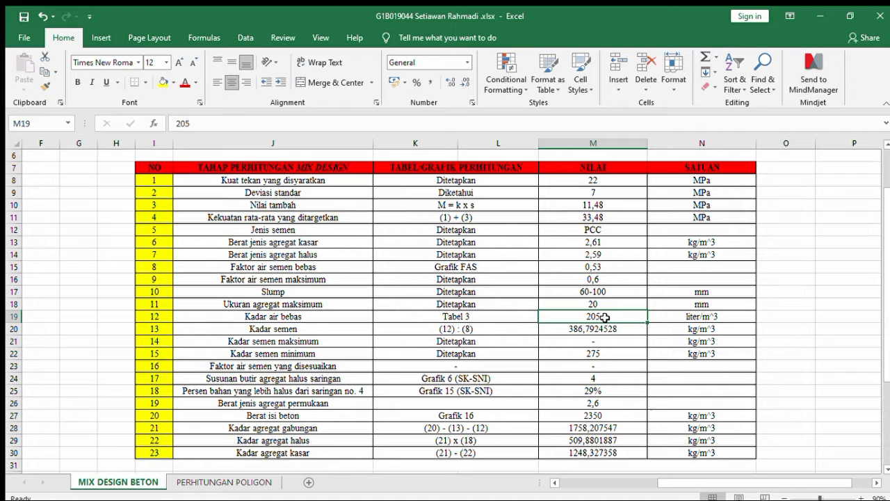
{"action": "left_click", "coordinate": [611, 265]}
{"action": "left_click", "coordinate": [595, 327]}
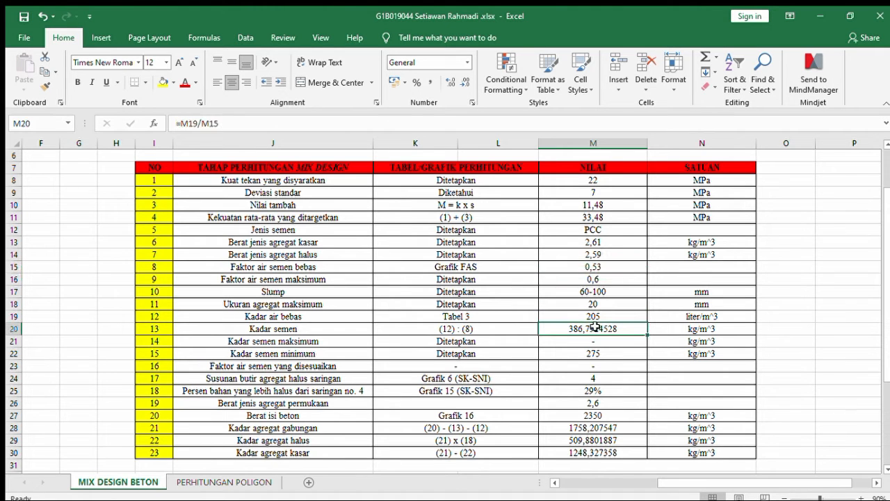
{"action": "left_click", "coordinate": [228, 123]}
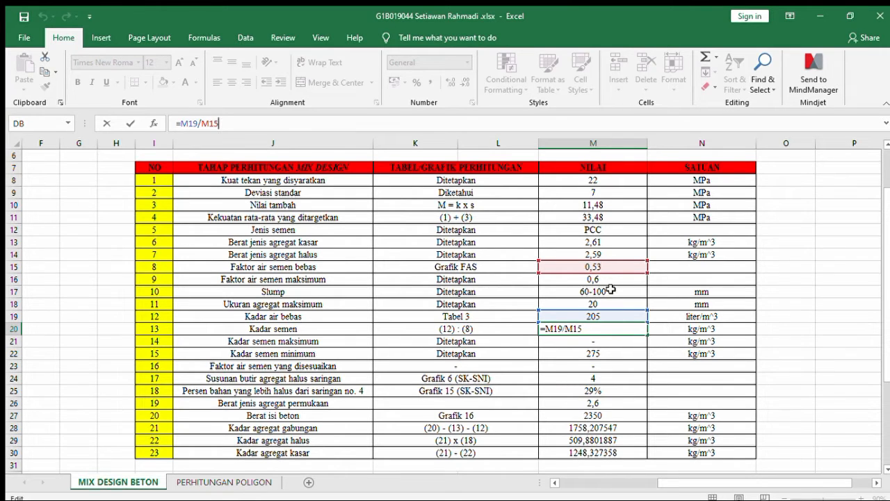
{"action": "left_click", "coordinate": [596, 329]}
{"action": "key", "text": "Return"}
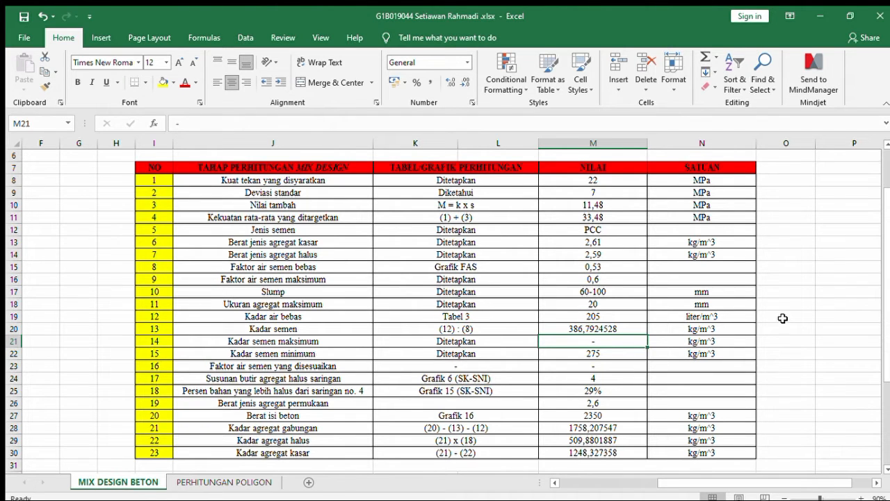
Step: Try 210 as the Kadar air bebas value in M19, check the Kadar semen formula in M20, and undo the change
{"action": "left_click", "coordinate": [613, 317]}
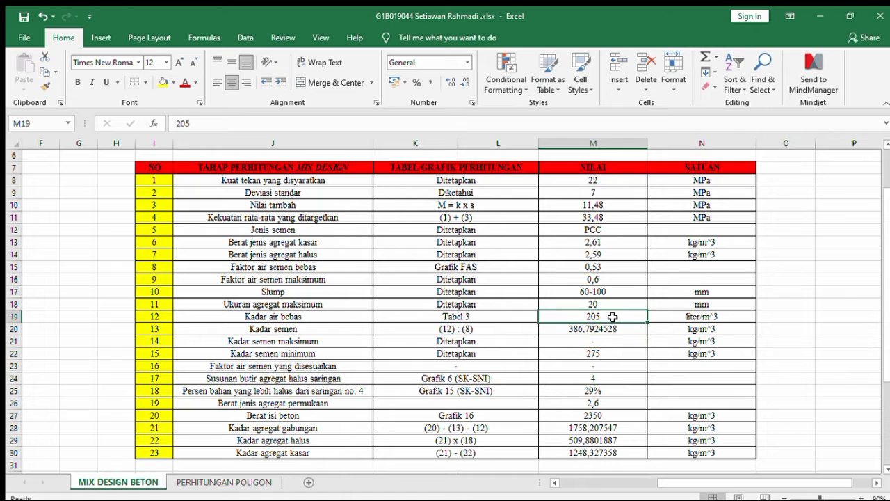
{"action": "double_click", "coordinate": [181, 123]}
{"action": "type", "text": "210"}
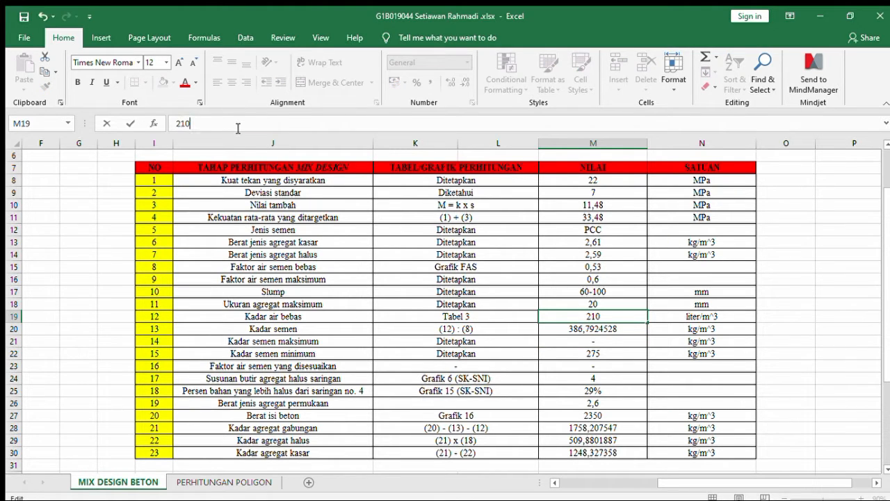
{"action": "key", "text": "Return"}
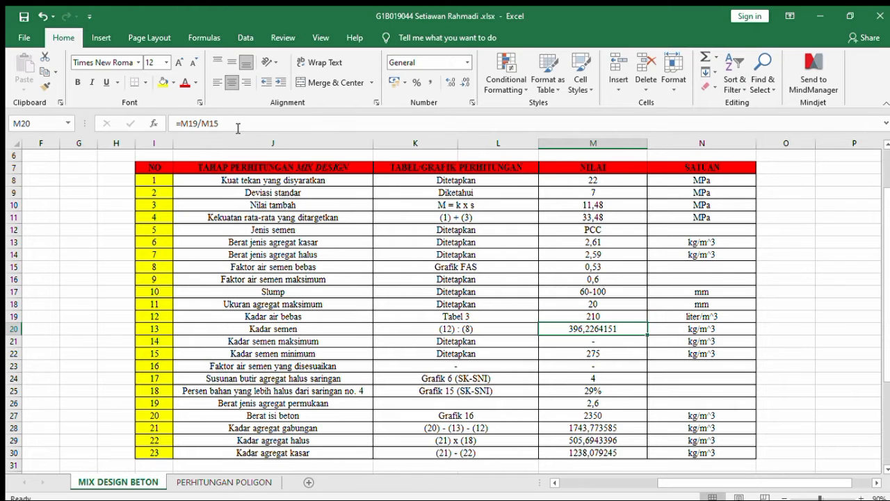
{"action": "left_click", "coordinate": [235, 123]}
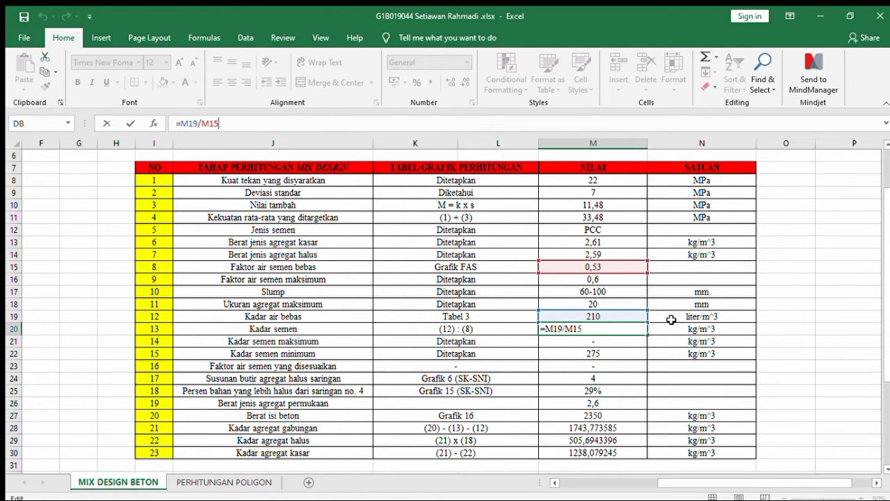
{"action": "key", "text": "Return"}
{"action": "key", "text": "ctrl+z"}
{"action": "key", "text": "ctrl+z"}
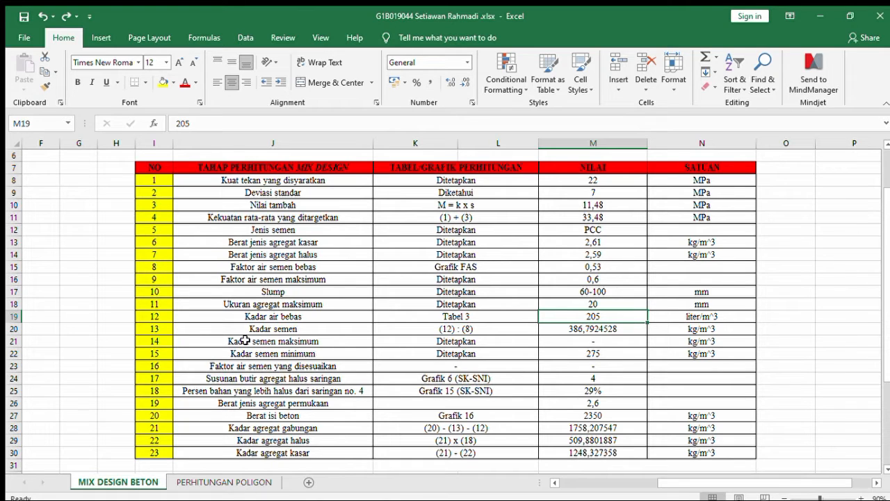
Step: Review the Kadar semen maksimum, Kadar semen minimum and Faktor air semen yang disesuaikan rows
{"action": "left_click", "coordinate": [596, 342]}
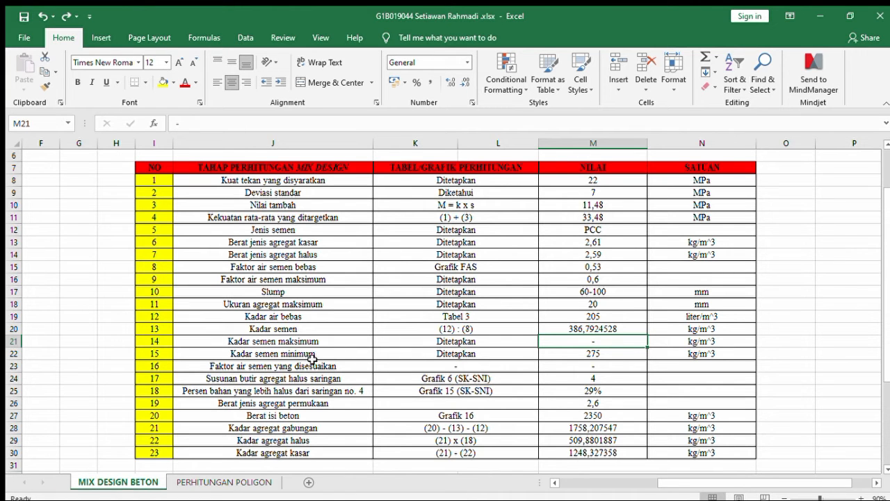
{"action": "scroll", "coordinate": [878, 276], "scroll_direction": "down", "scroll_amount": 1}
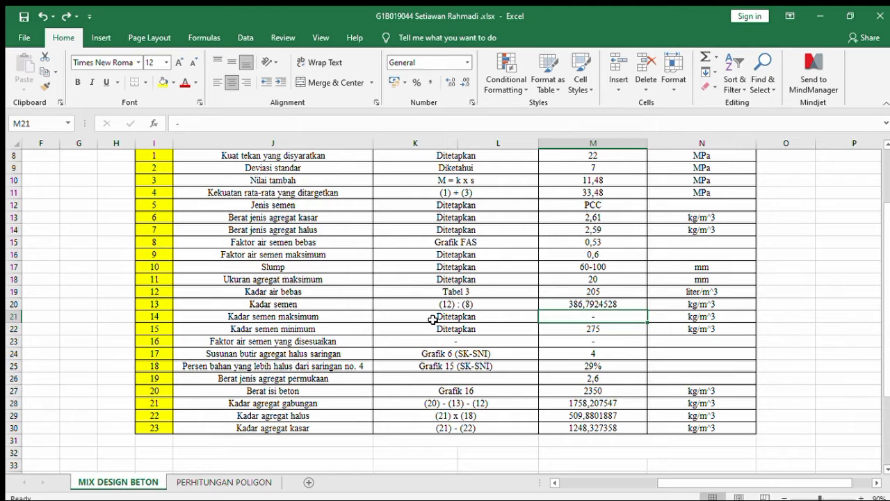
{"action": "left_click", "coordinate": [516, 329]}
{"action": "left_click", "coordinate": [602, 333]}
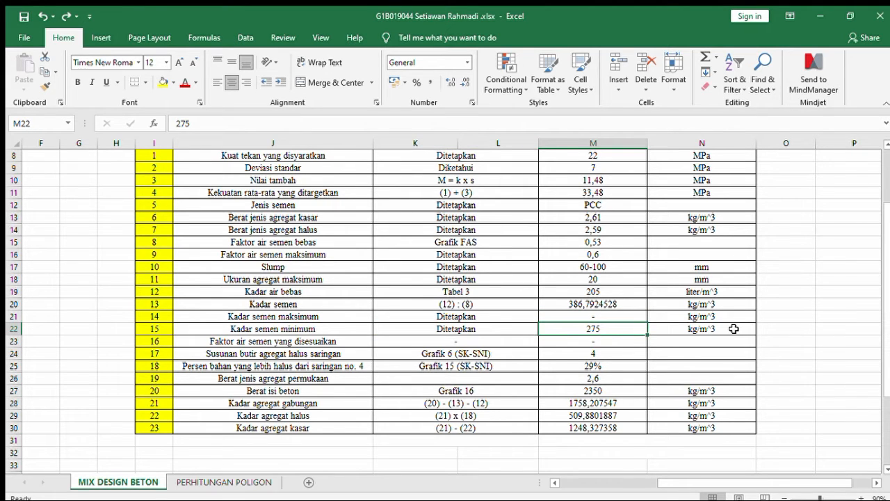
{"action": "left_click", "coordinate": [278, 341]}
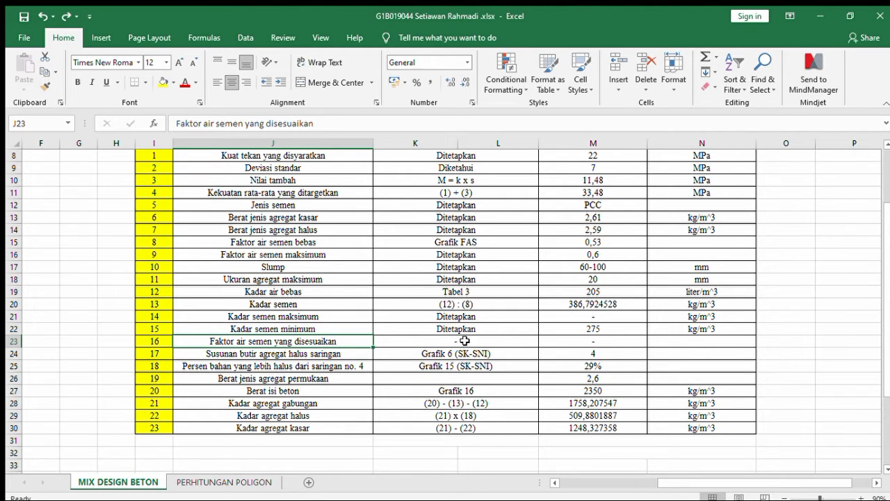
Step: Review the Susunan butir agregat halus saringan row and the values of the sieve no. 4 percentage and Berat jenis agregat permukaan rows
{"action": "left_click", "coordinate": [324, 353]}
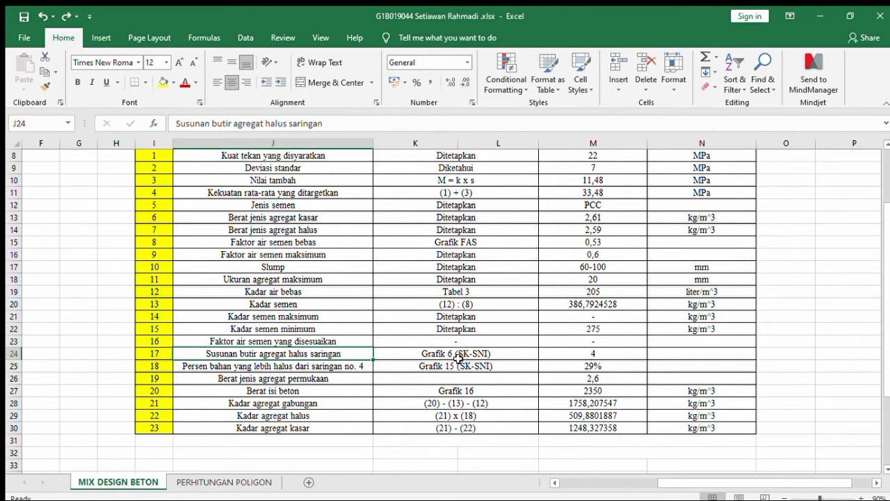
{"action": "left_click", "coordinate": [582, 354]}
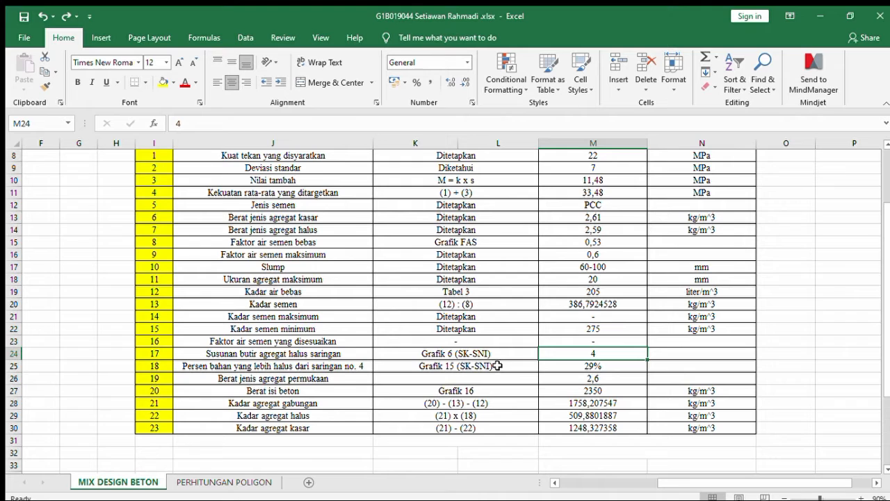
{"action": "left_click", "coordinate": [593, 366]}
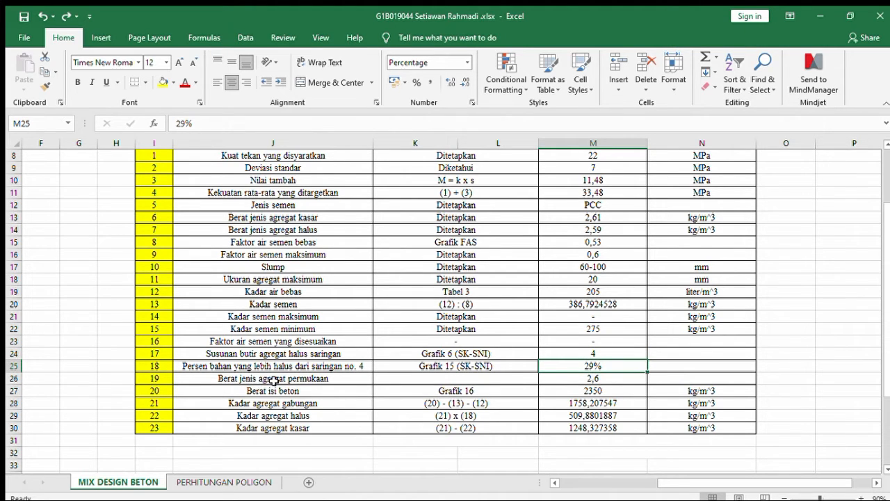
{"action": "left_click", "coordinate": [593, 378]}
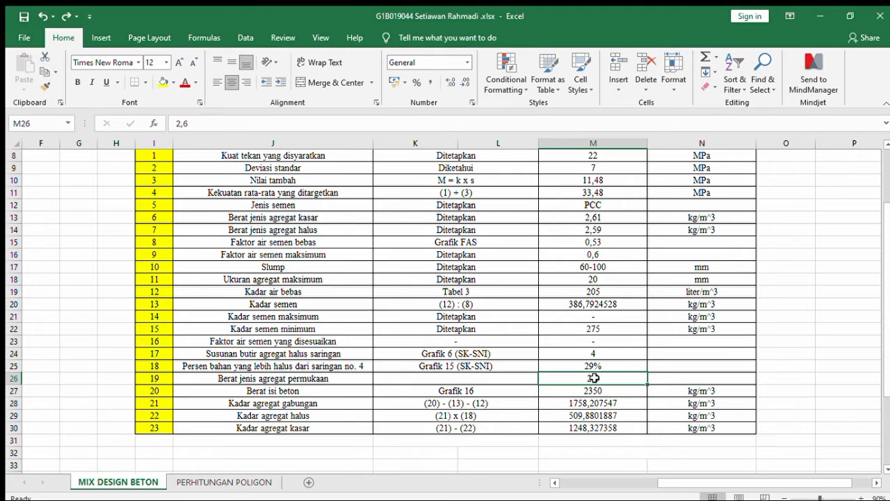
Step: Review the Berat isi beton label and value, and the calculation rule given for Kadar agregat gabungan in K28
{"action": "left_click", "coordinate": [289, 391]}
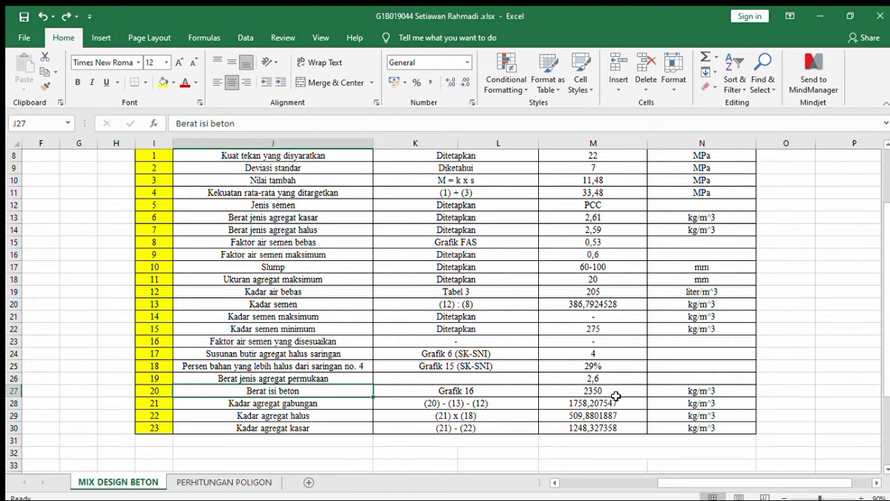
{"action": "left_click", "coordinate": [616, 394]}
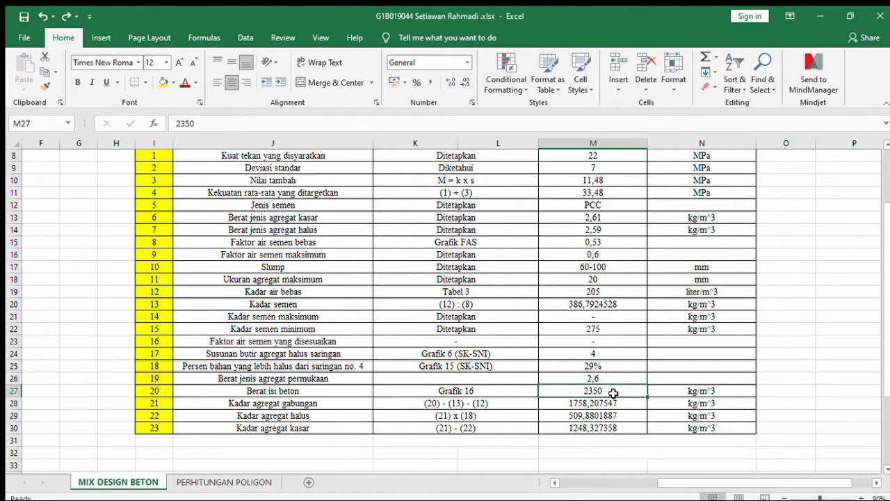
{"action": "left_click", "coordinate": [301, 406]}
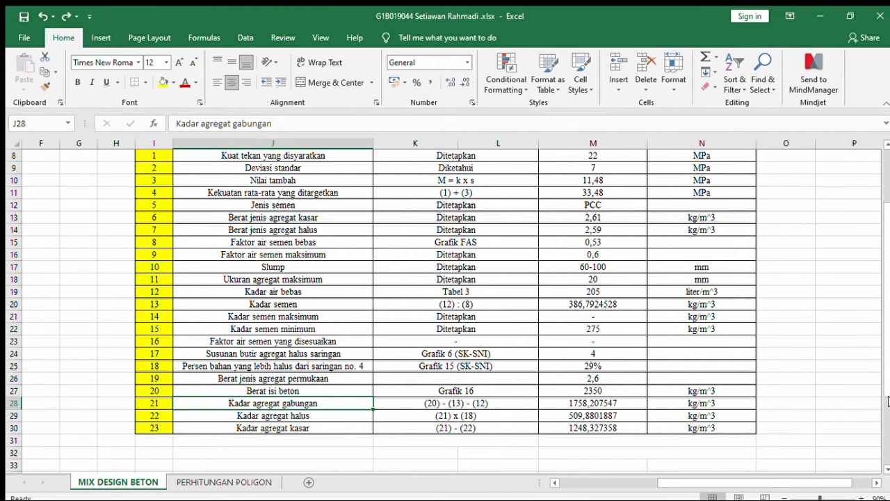
{"action": "left_click_drag", "start_coordinate": [888, 367], "coordinate": [888, 358]}
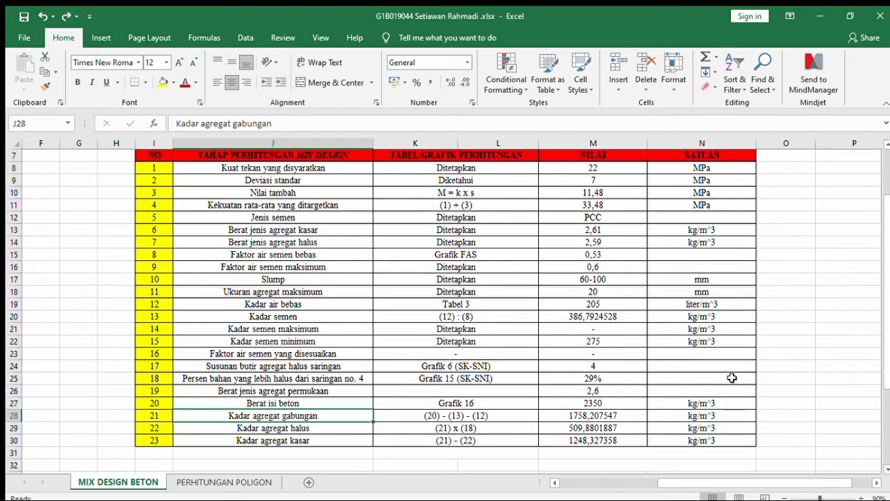
{"action": "left_click", "coordinate": [466, 416]}
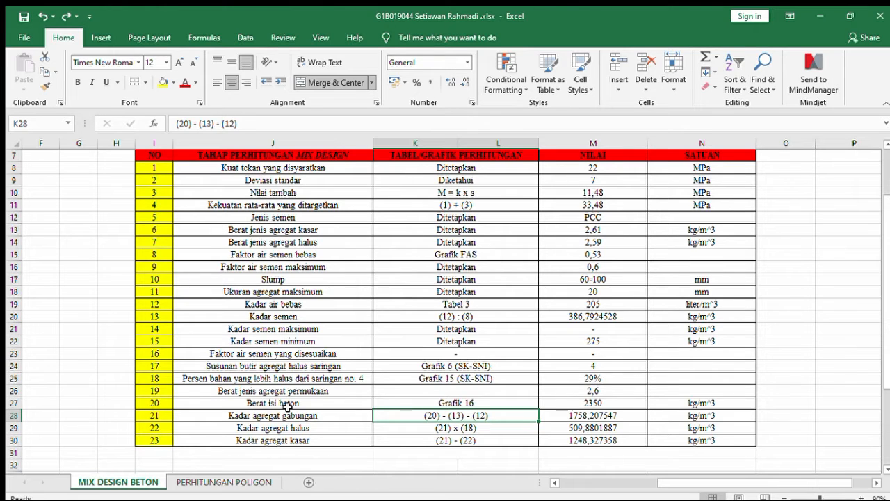
Step: Trace Kadar agregat gabungan to the Berat isi beton, Kadar semen and Kadar air bebas rows, and inspect its formula in M28
{"action": "left_click", "coordinate": [288, 405]}
{"action": "left_click", "coordinate": [151, 404]}
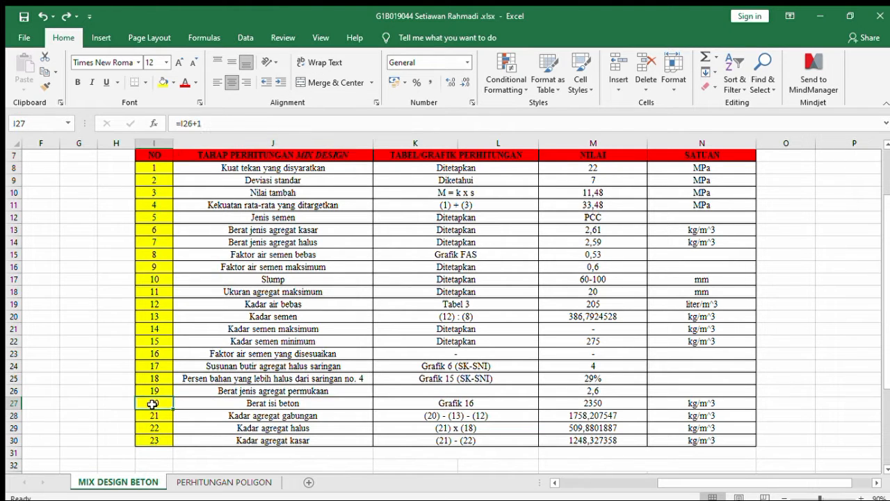
{"action": "left_click", "coordinate": [233, 405]}
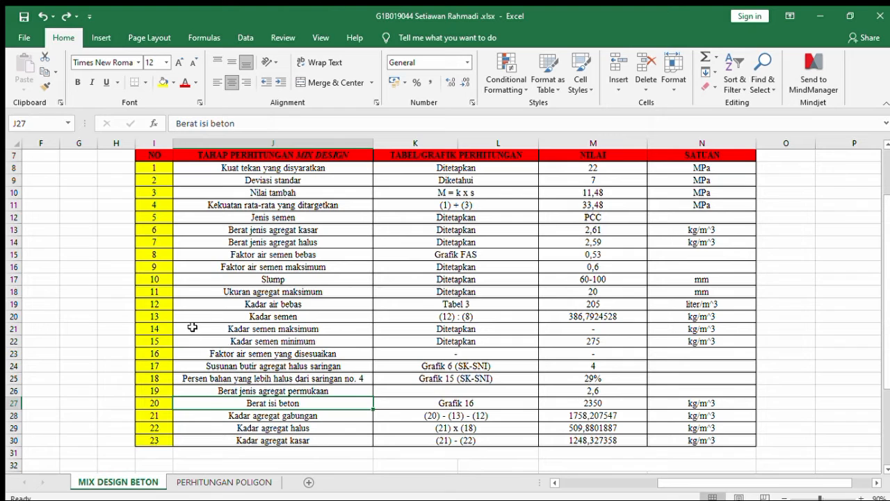
{"action": "left_click", "coordinate": [240, 317]}
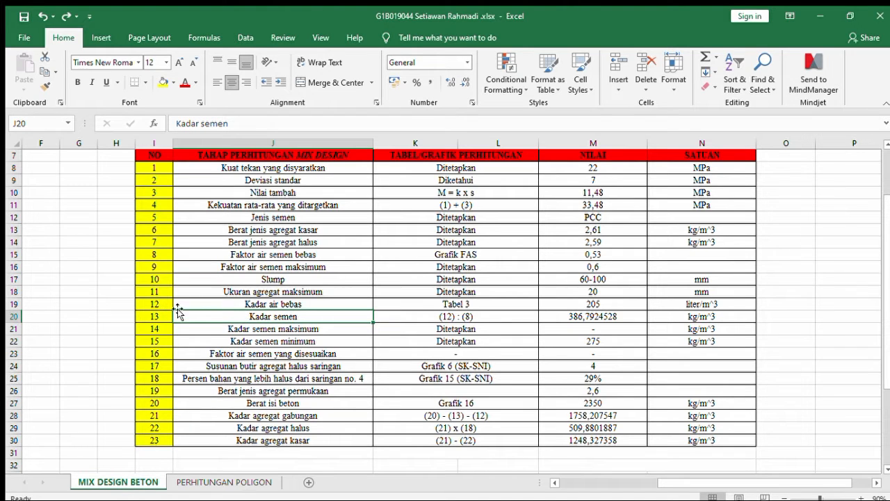
{"action": "left_click", "coordinate": [267, 304]}
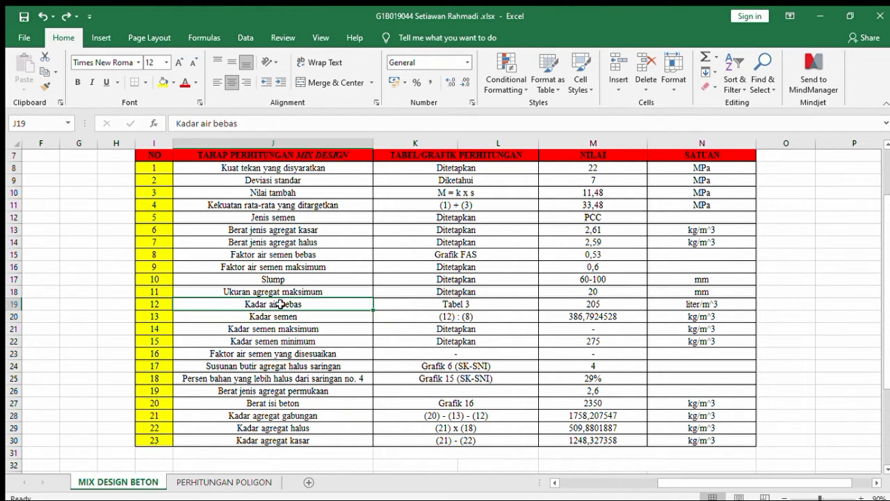
{"action": "left_click", "coordinate": [284, 404]}
{"action": "left_click", "coordinate": [269, 318]}
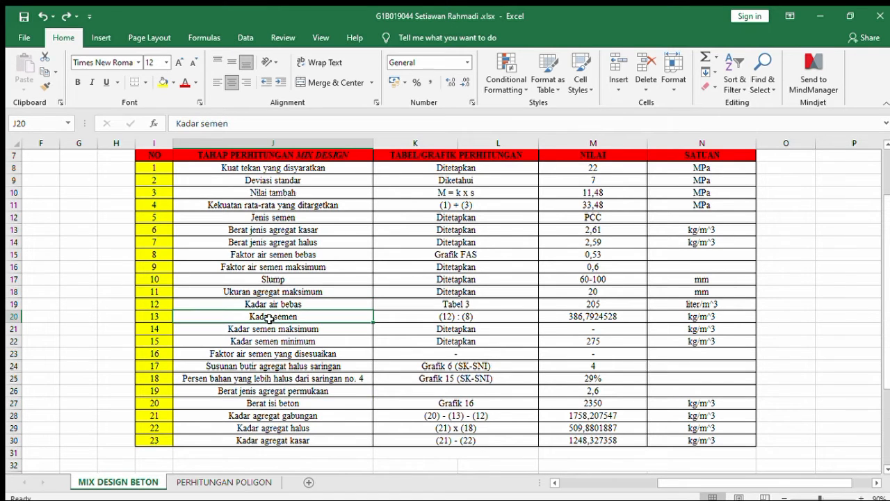
{"action": "left_click", "coordinate": [286, 304]}
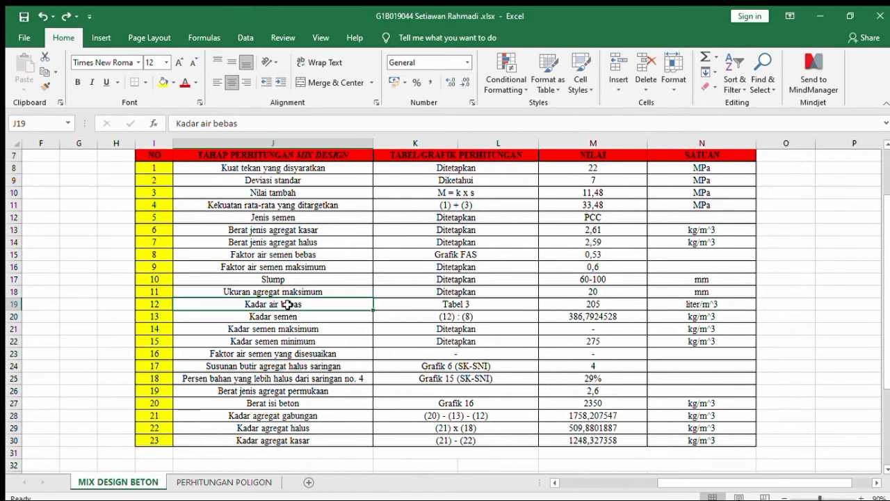
{"action": "left_click", "coordinate": [596, 415]}
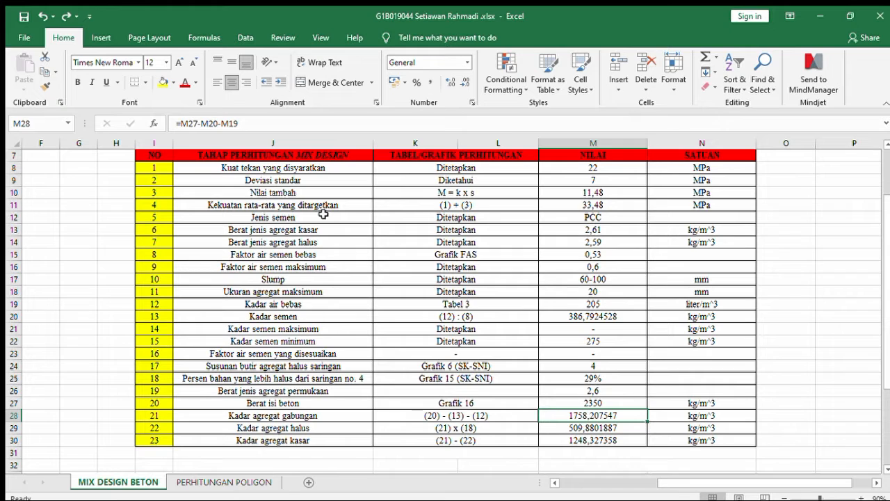
{"action": "left_click", "coordinate": [207, 126]}
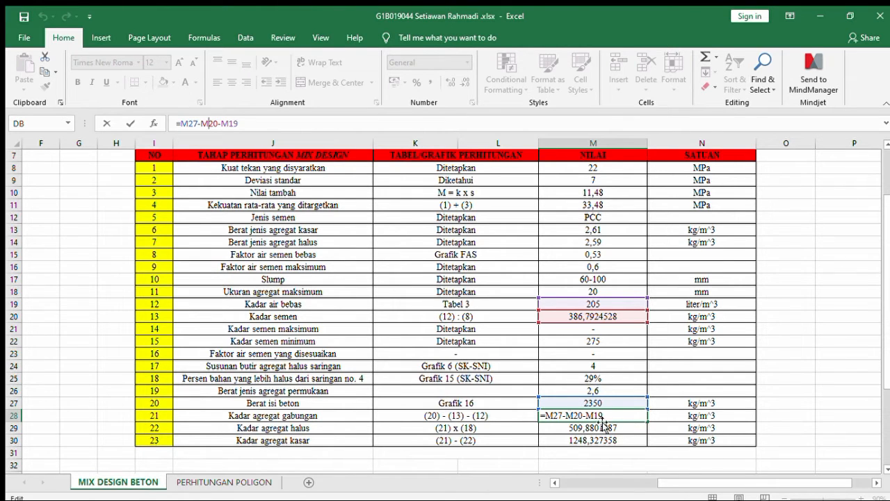
Step: Try 2400 as the Berat isi beton value in M27, check the Kadar agregat gabungan value, and undo the change
{"action": "left_click", "coordinate": [610, 402]}
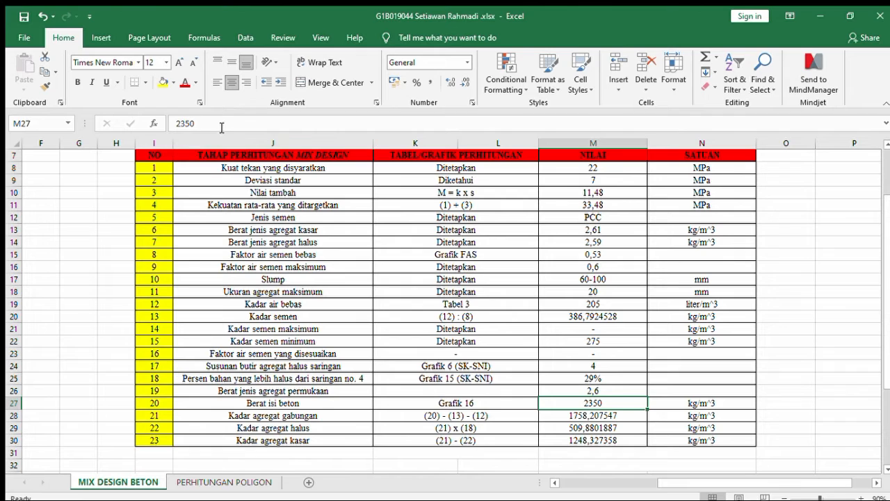
{"action": "key", "text": "BackSpace"}
{"action": "type", "text": "4"}
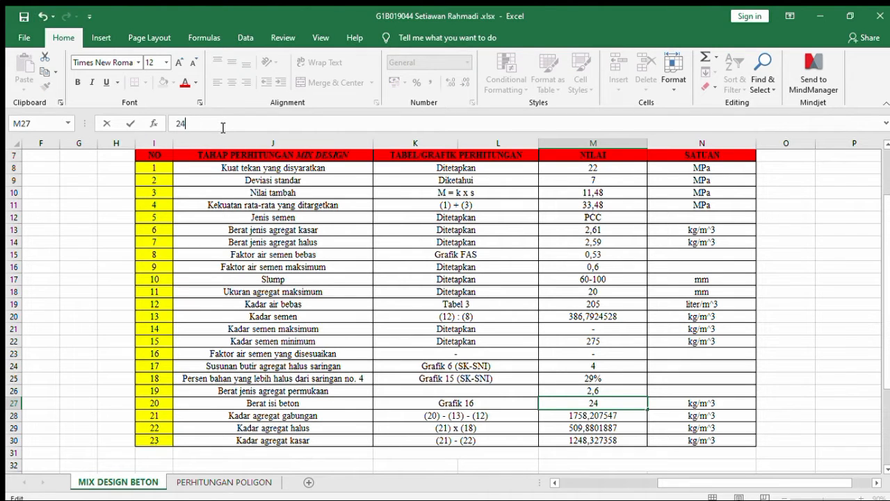
{"action": "type", "text": "00"}
{"action": "key", "text": "Return"}
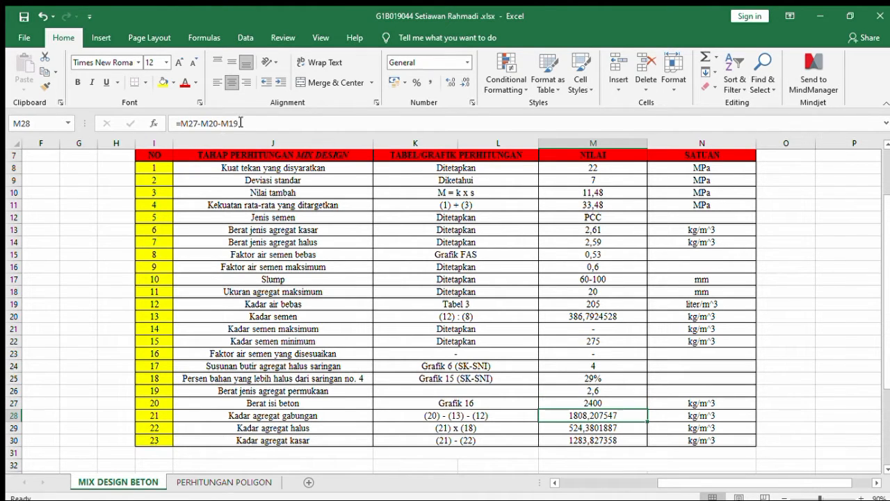
{"action": "key", "text": "ctrl+z"}
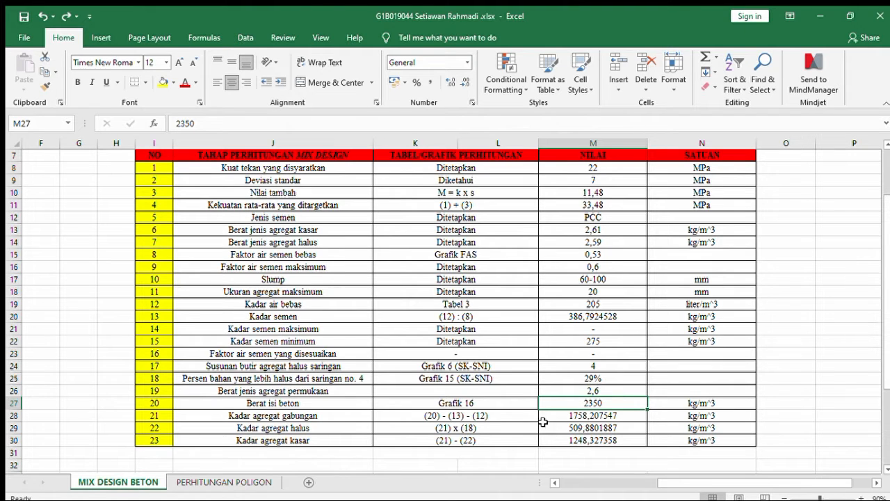
Step: Review the labels and values of the Kadar agregat gabungan and sieve no. 4 percentage rows that determine Kadar agregat halus
{"action": "left_click", "coordinate": [217, 418]}
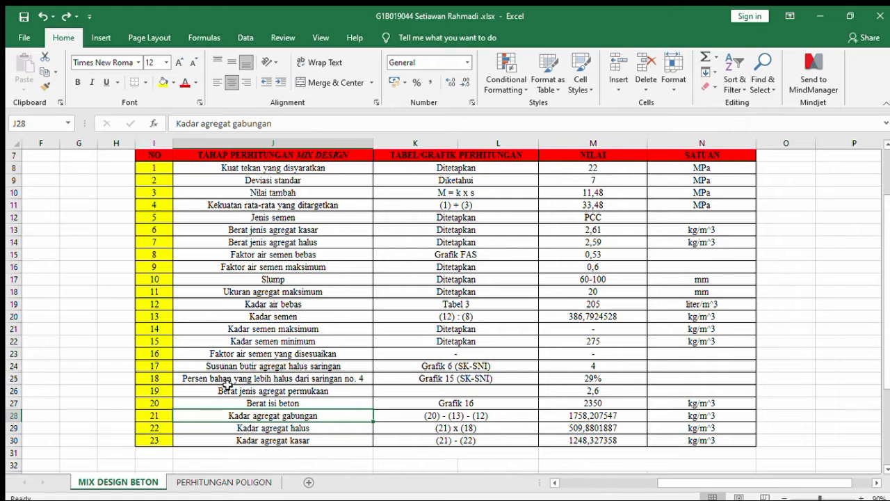
{"action": "left_click", "coordinate": [249, 378]}
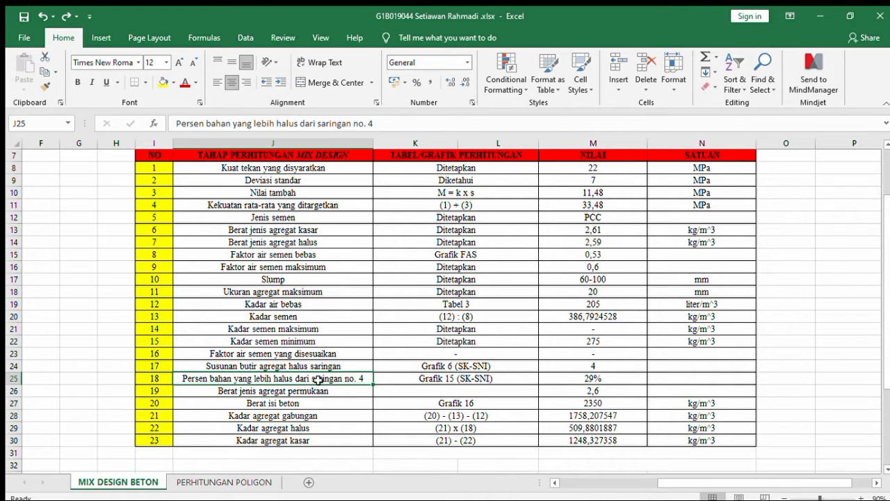
{"action": "left_click", "coordinate": [607, 416]}
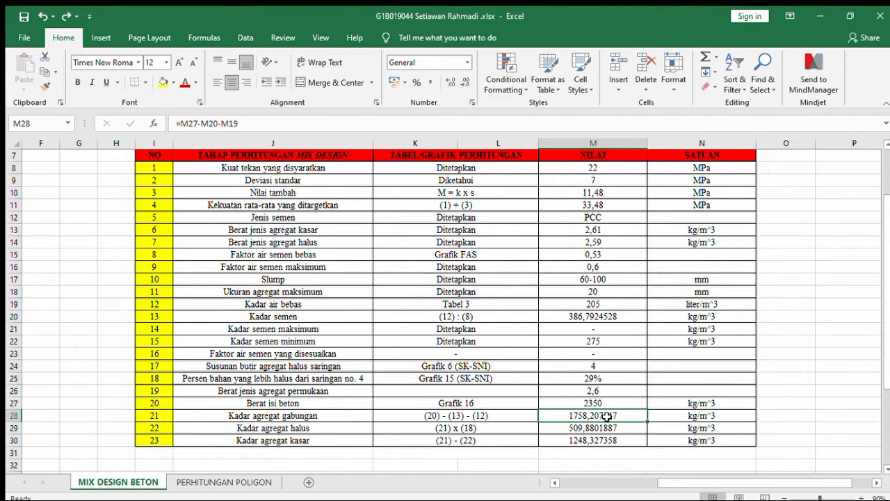
{"action": "left_click", "coordinate": [599, 379]}
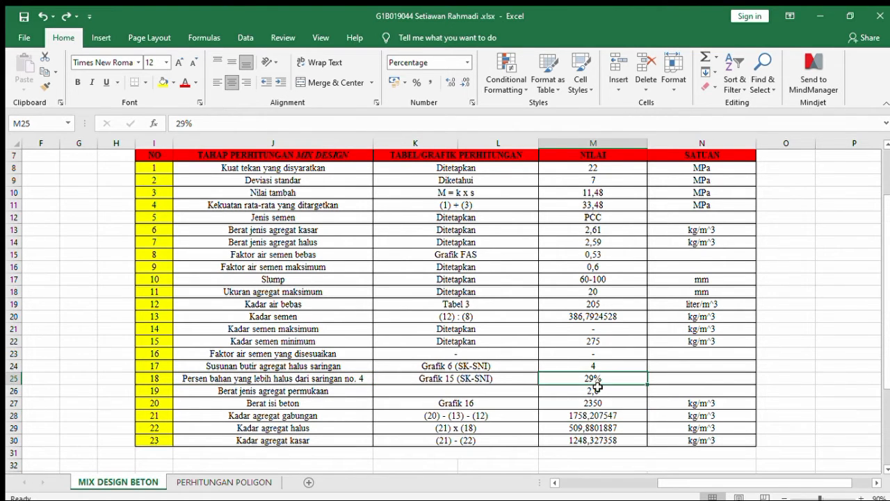
Step: Inspect the Kadar agregat halus formula in M29 and the cells it refers to, leaving the formula as it is
{"action": "left_click", "coordinate": [600, 428]}
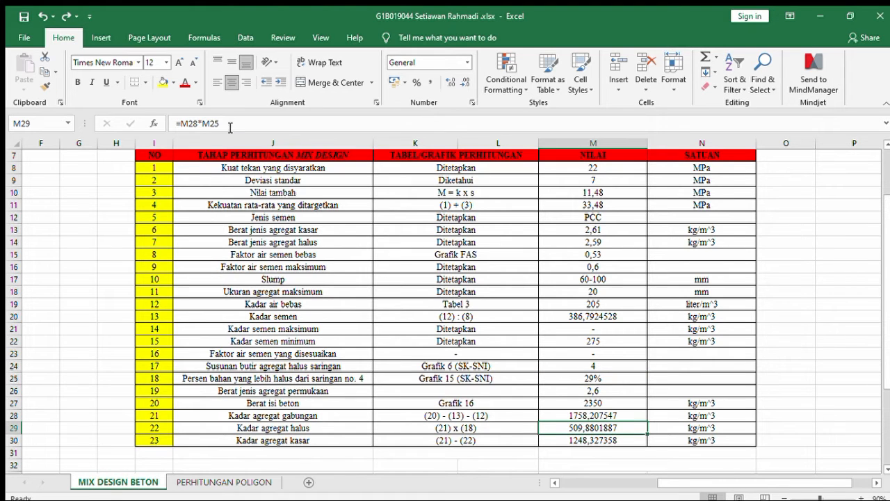
{"action": "left_click", "coordinate": [229, 123]}
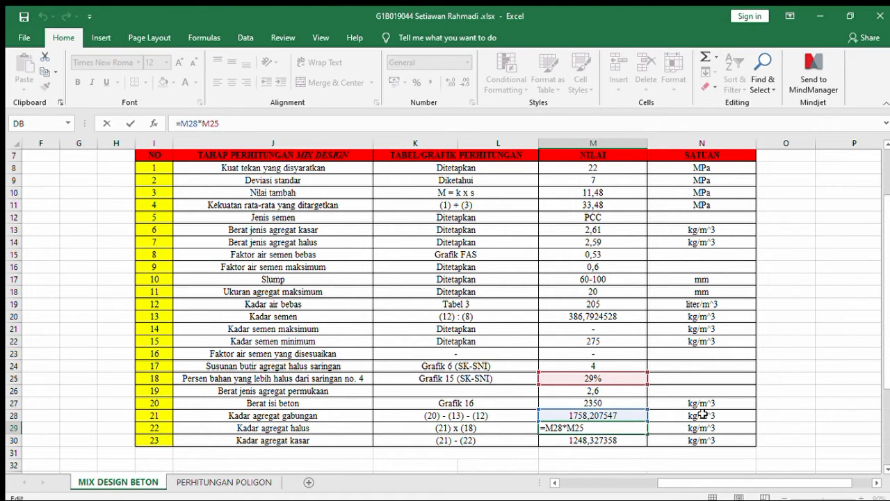
{"action": "key", "text": "Return"}
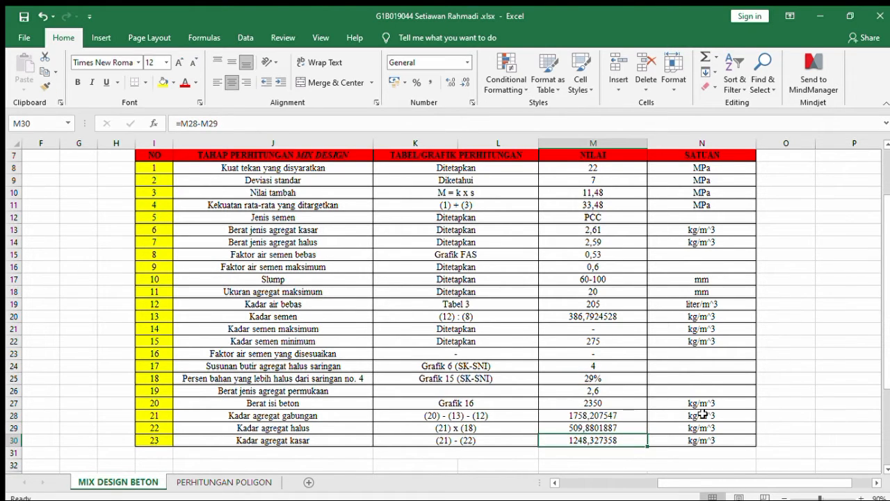
{"action": "left_click", "coordinate": [614, 428]}
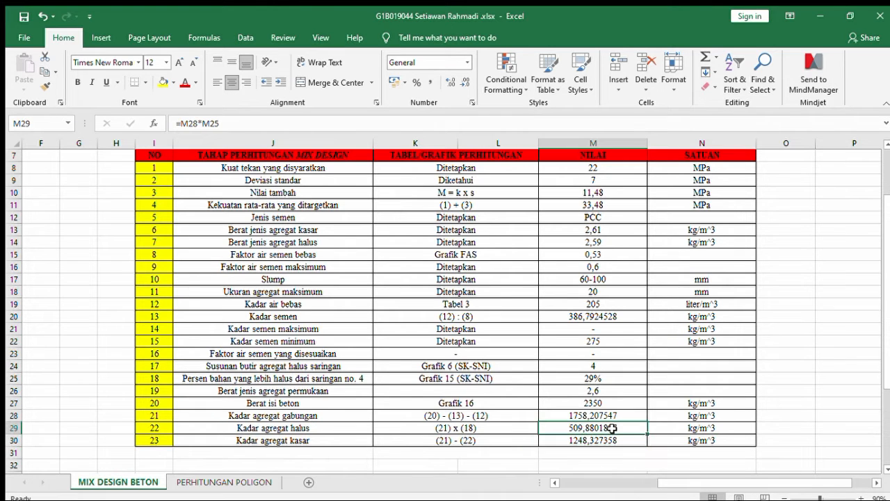
{"action": "left_click", "coordinate": [256, 125]}
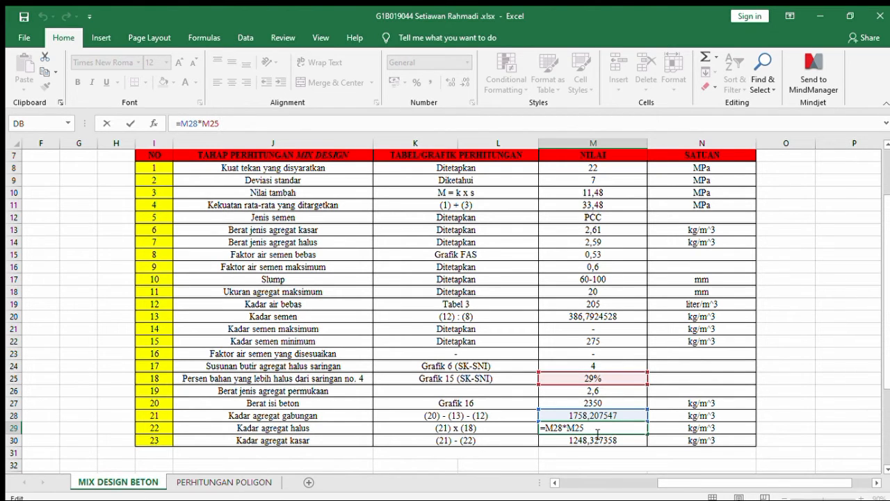
{"action": "key", "text": "Return"}
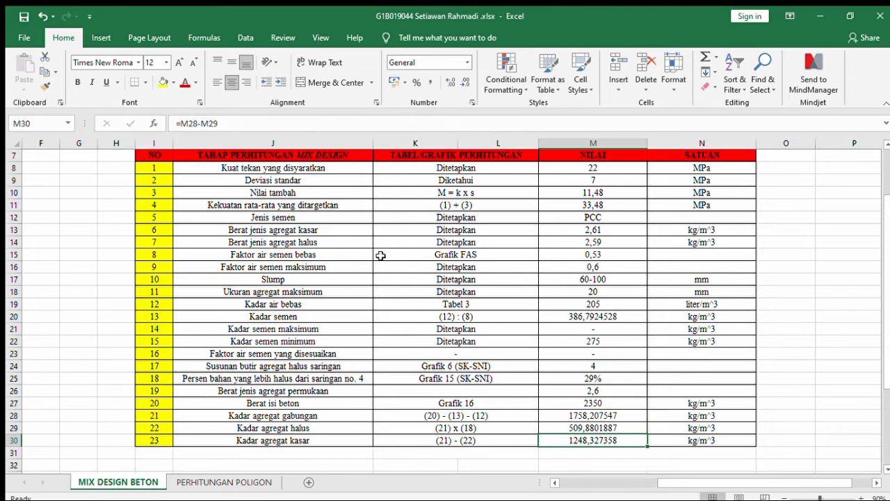
Step: Review the Kadar agregat kasar row's rule and source rows, and inspect its formula in M30 without changing it
{"action": "left_click", "coordinate": [259, 441]}
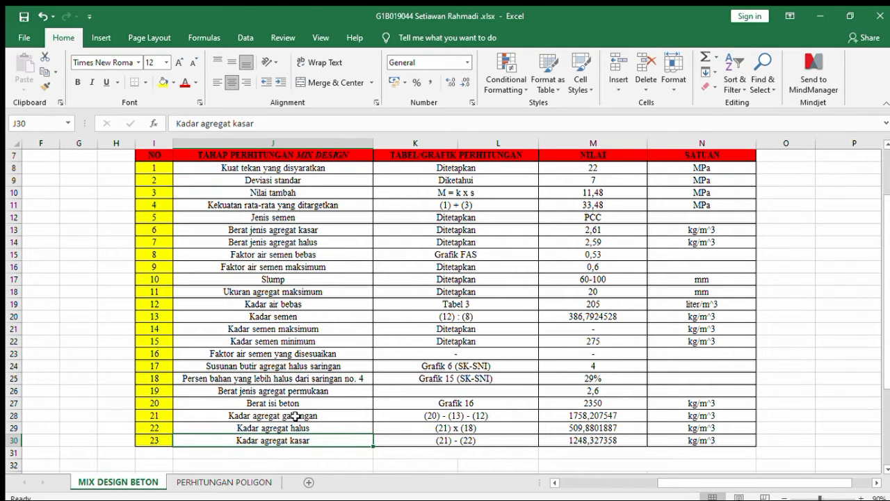
{"action": "left_click", "coordinate": [456, 443]}
{"action": "left_click", "coordinate": [319, 415]}
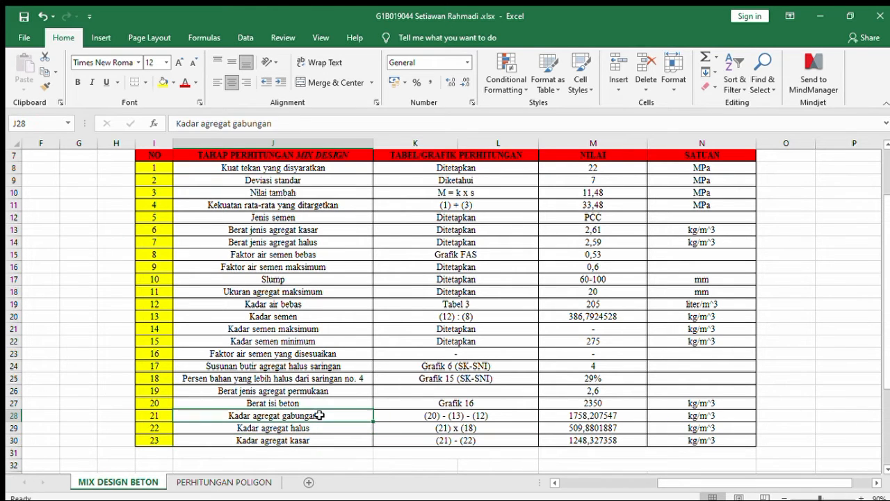
{"action": "left_click", "coordinate": [310, 428]}
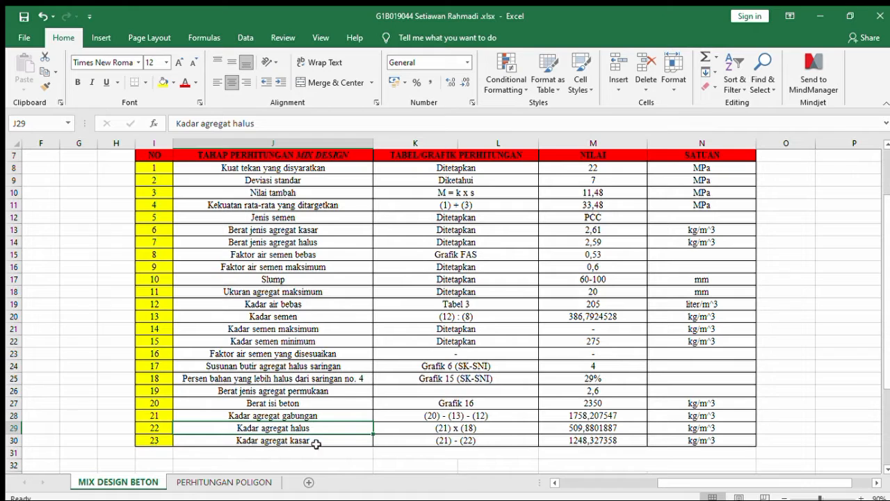
{"action": "left_click", "coordinate": [592, 441]}
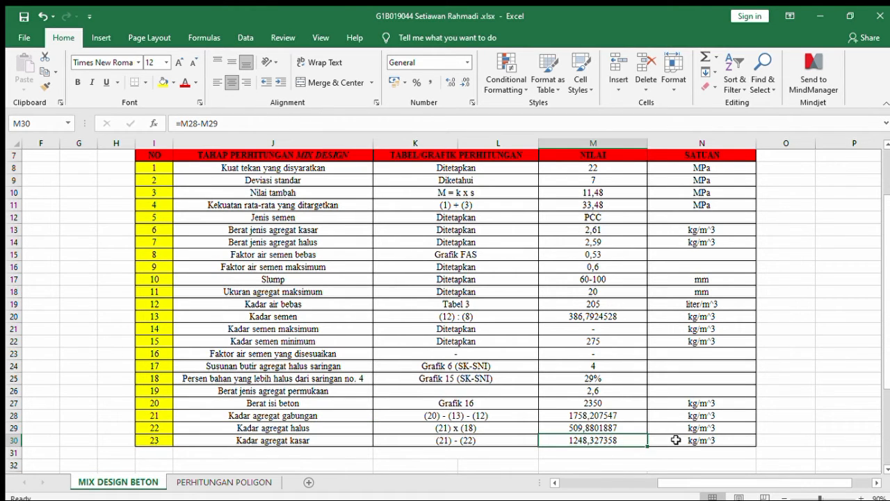
{"action": "left_click", "coordinate": [213, 123]}
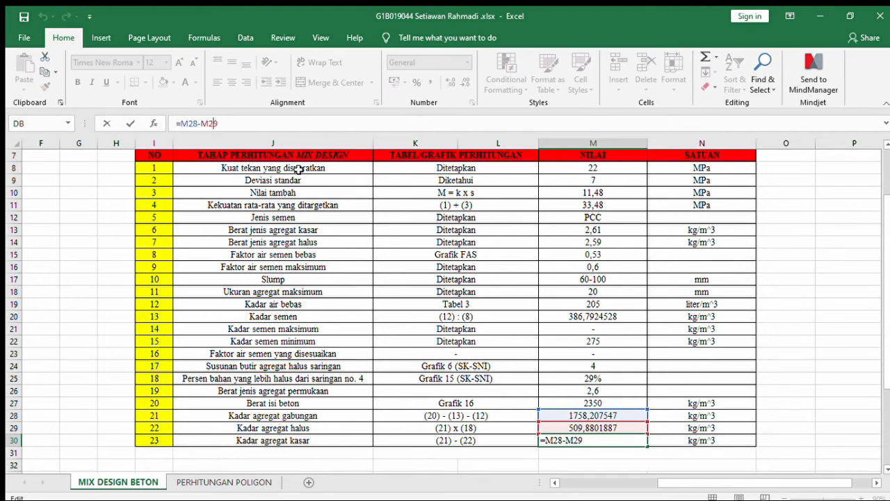
{"action": "left_click", "coordinate": [602, 428]}
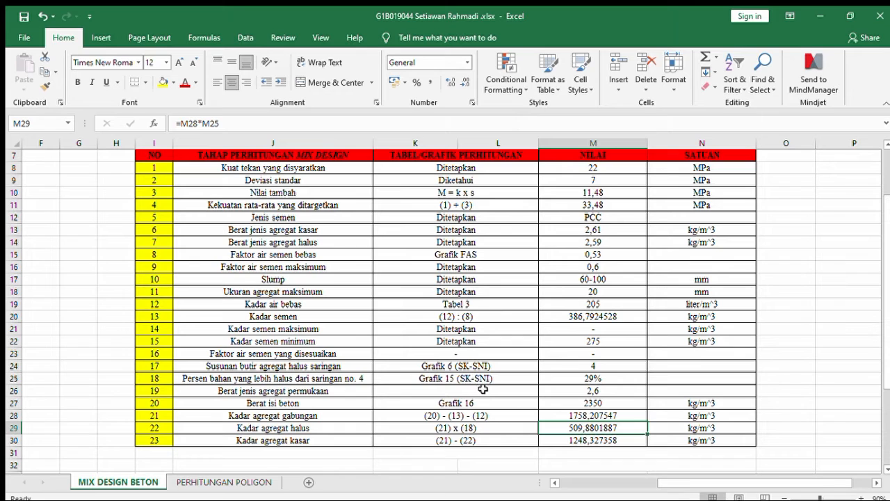
Step: Switch to the PERHITUNGAN POLIGON sheet and review the Sudut Dalam β degree, minute and second headings and the Sudut β (dalam derajat) heading
{"action": "left_click", "coordinate": [228, 480]}
{"action": "scroll", "coordinate": [126, 238], "scroll_direction": "up", "scroll_amount": 1}
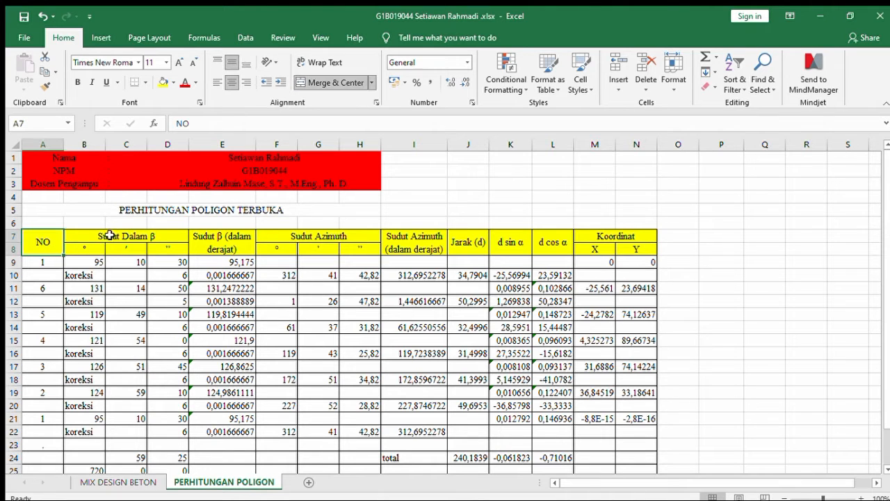
{"action": "left_click", "coordinate": [108, 236]}
{"action": "left_click", "coordinate": [89, 251]}
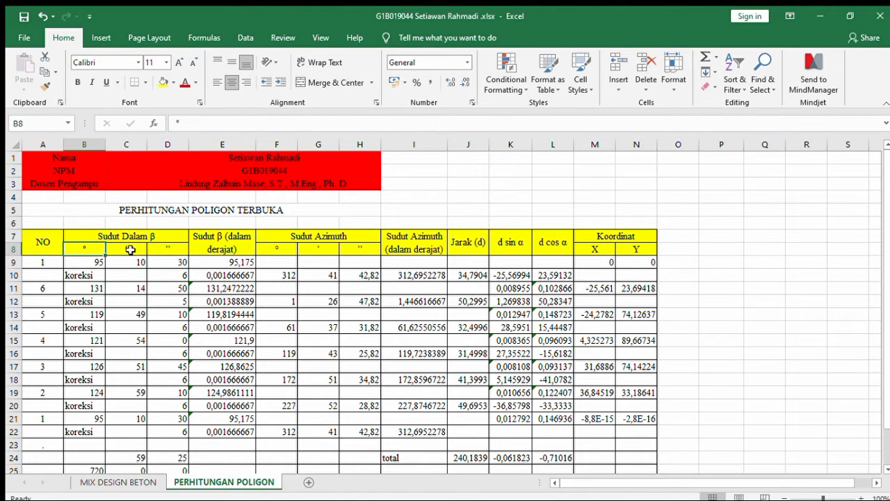
{"action": "left_click", "coordinate": [131, 248]}
{"action": "left_click", "coordinate": [169, 250]}
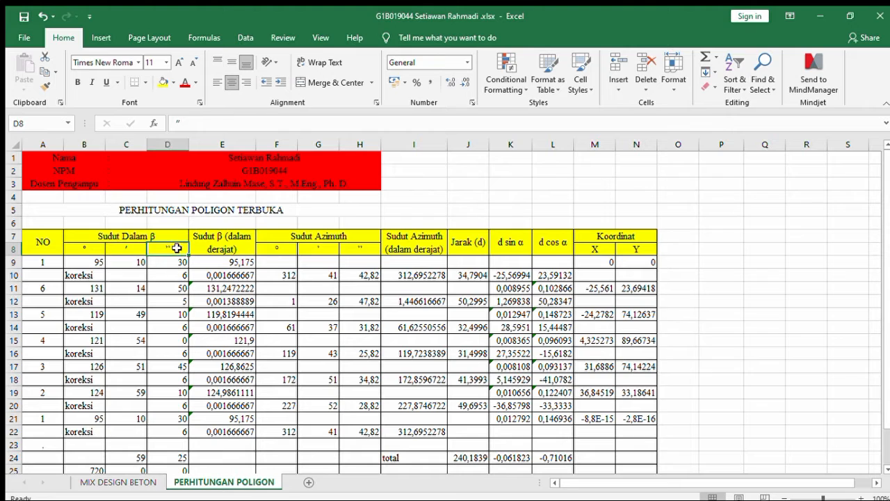
{"action": "left_click", "coordinate": [204, 241]}
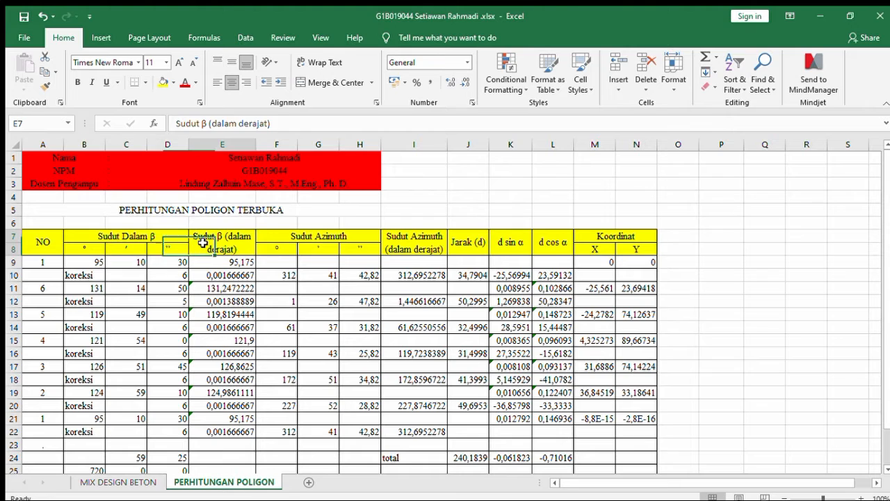
Step: Review the Sudut Azimuth, Jarak (d), d sin α, d cos α and Koordinat column headings of the polygon table
{"action": "left_click", "coordinate": [313, 236]}
{"action": "left_click", "coordinate": [277, 251]}
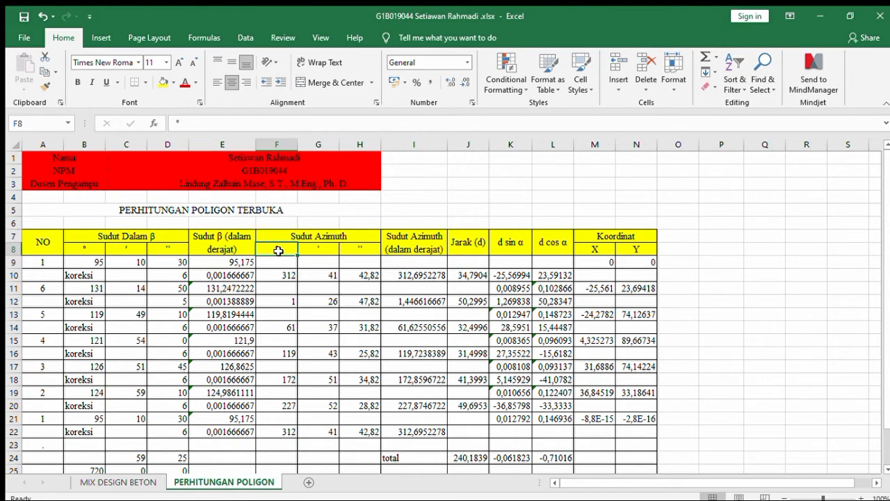
{"action": "left_click", "coordinate": [327, 249]}
{"action": "left_click", "coordinate": [356, 250]}
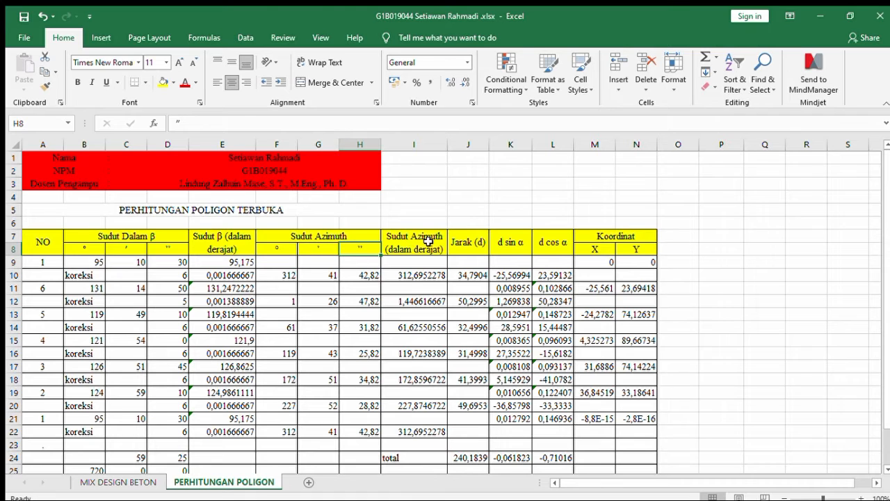
{"action": "left_click", "coordinate": [430, 242]}
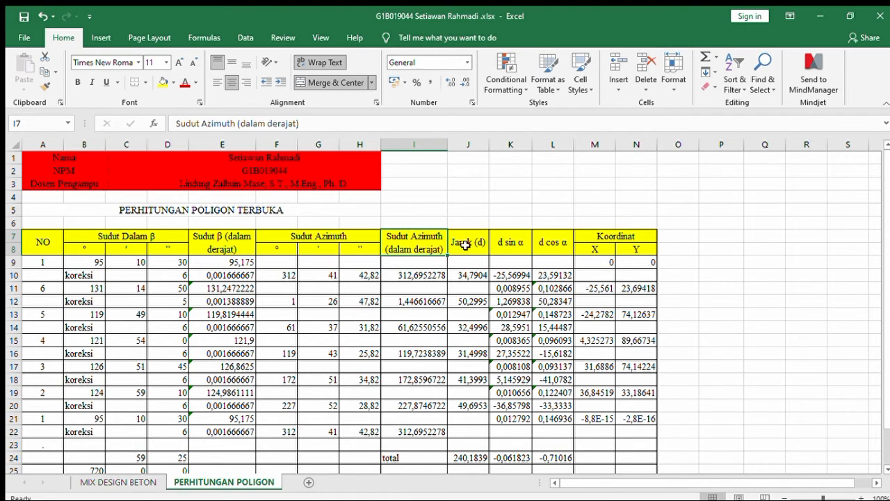
{"action": "left_click", "coordinate": [459, 243]}
{"action": "left_click", "coordinate": [516, 248]}
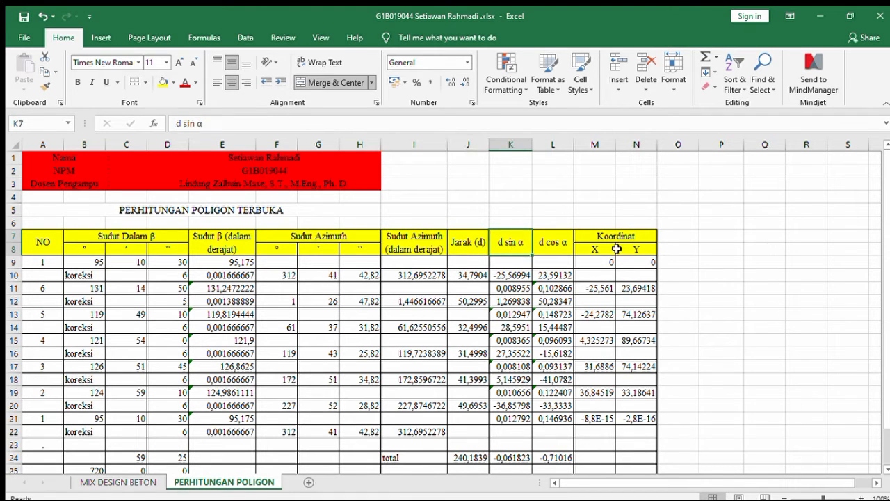
{"action": "left_click", "coordinate": [566, 248]}
{"action": "left_click", "coordinate": [620, 236]}
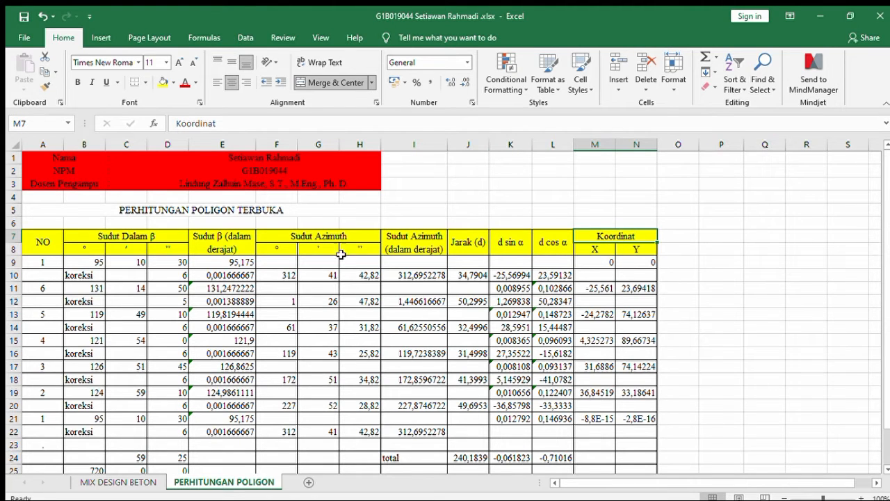
Step: Review the first point's number, its interior angle values in B9 to D9 and its koreksi seconds in D10
{"action": "left_click", "coordinate": [43, 262]}
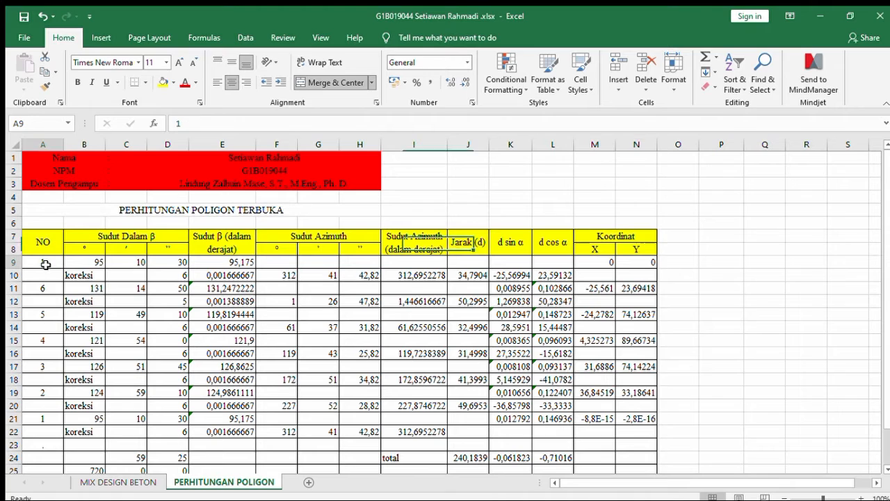
{"action": "left_click", "coordinate": [86, 264]}
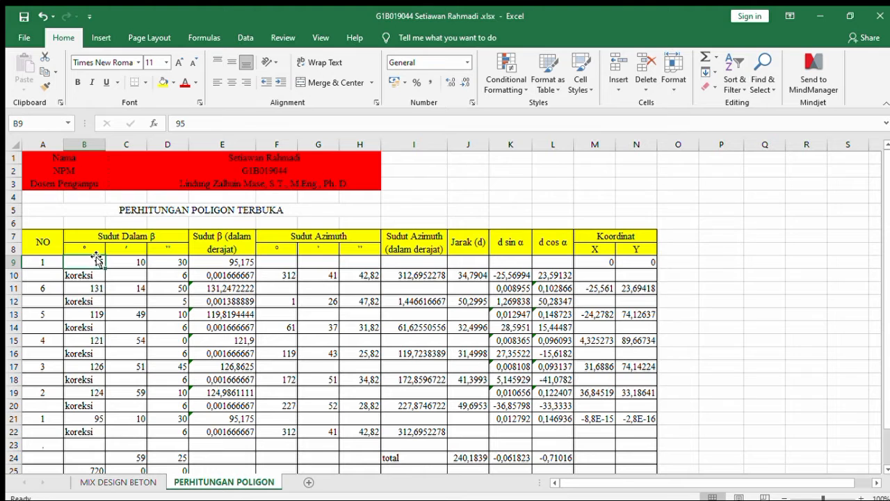
{"action": "left_click", "coordinate": [132, 259]}
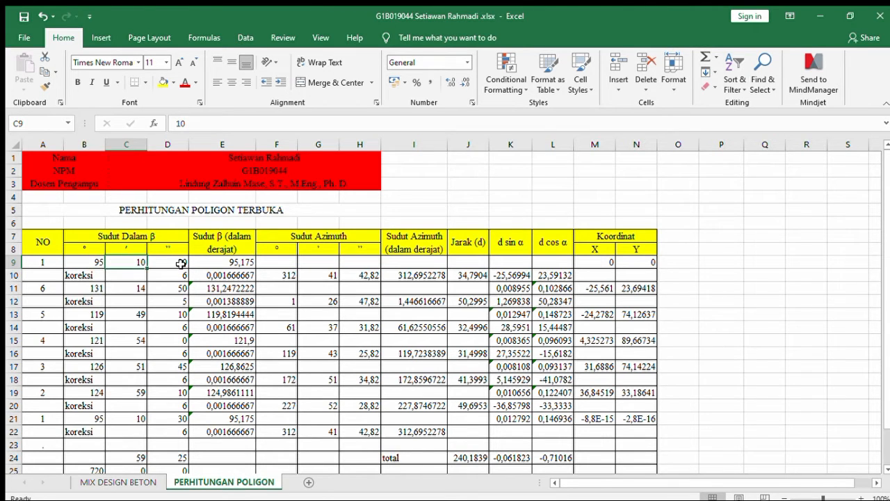
{"action": "left_click", "coordinate": [180, 264]}
{"action": "left_click", "coordinate": [176, 278]}
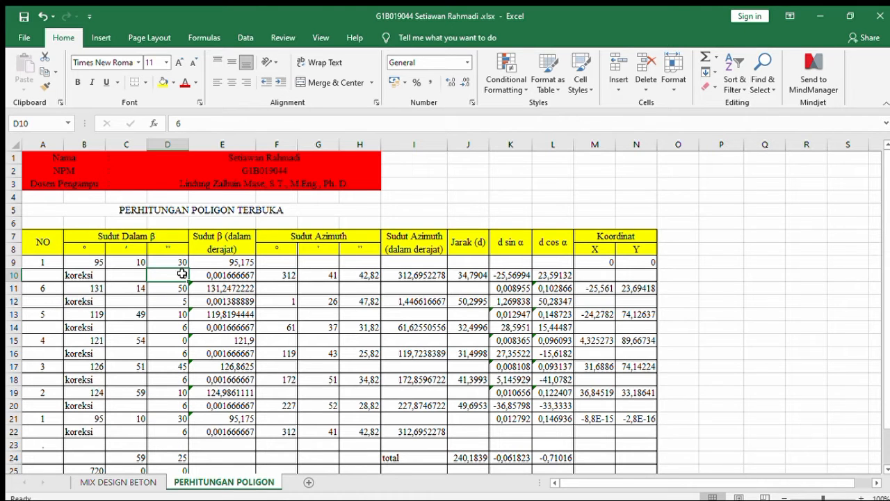
Step: Inspect the decimal-degree formula for the first interior angle in E9 and the cells it refers to, leaving it unchanged
{"action": "left_click", "coordinate": [247, 263]}
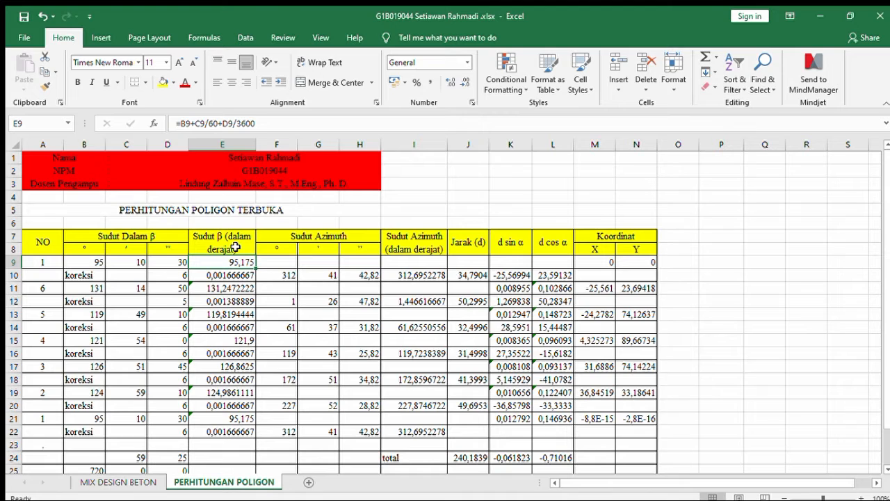
{"action": "left_click", "coordinate": [189, 123]}
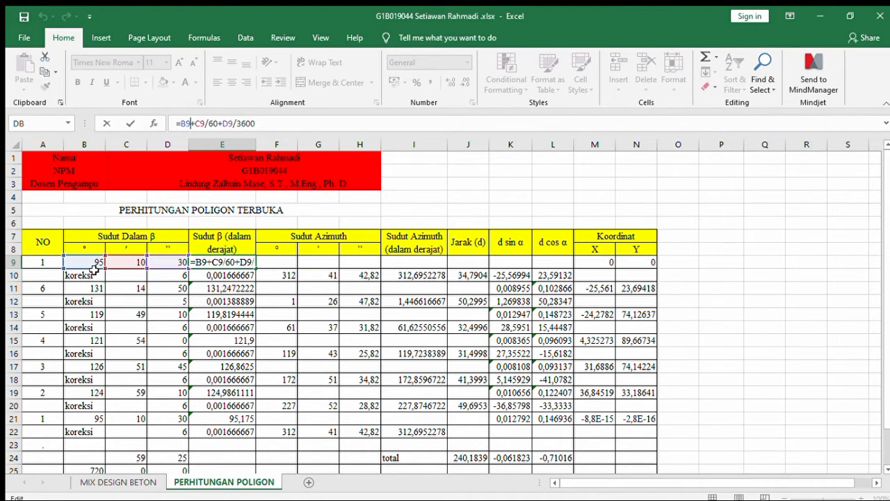
{"action": "left_click", "coordinate": [213, 123]}
{"action": "key", "text": "Return"}
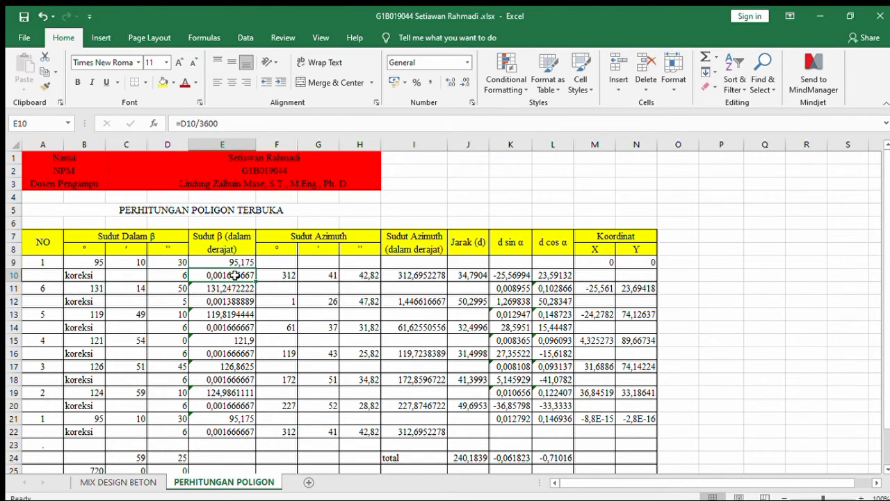
Step: Inspect how the koreksi seconds in D10 are converted to degrees by the formula in E10, without changing it
{"action": "left_click", "coordinate": [184, 276]}
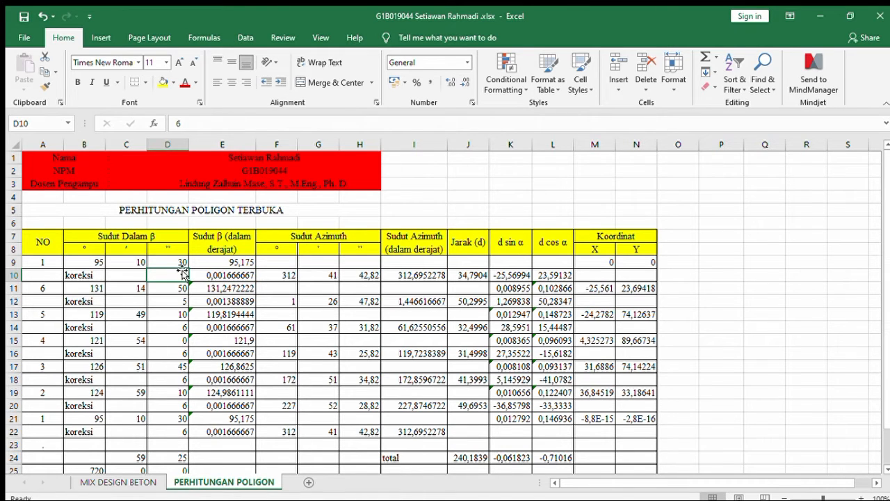
{"action": "left_click", "coordinate": [209, 274]}
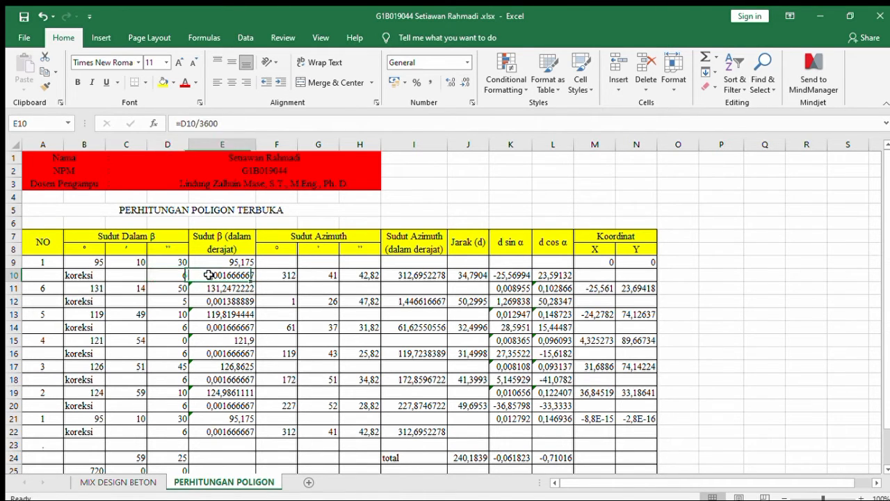
{"action": "left_click", "coordinate": [201, 125]}
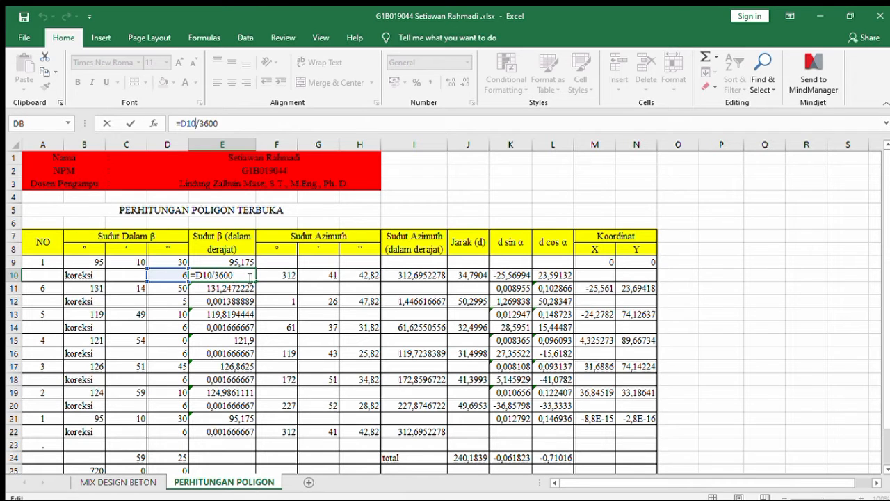
{"action": "key", "text": "Return"}
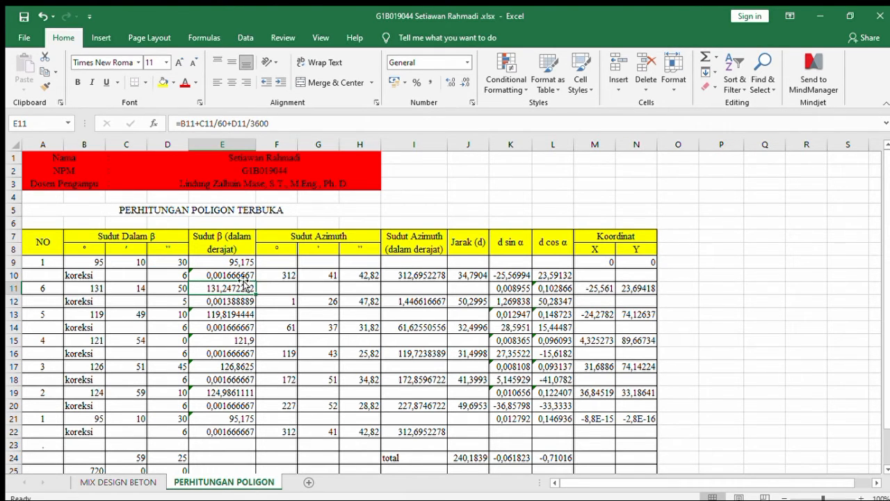
Step: Set the closing point's X and Y coordinates in M21 and N21 to 0
{"action": "left_click", "coordinate": [607, 419]}
{"action": "type", "text": "0"}
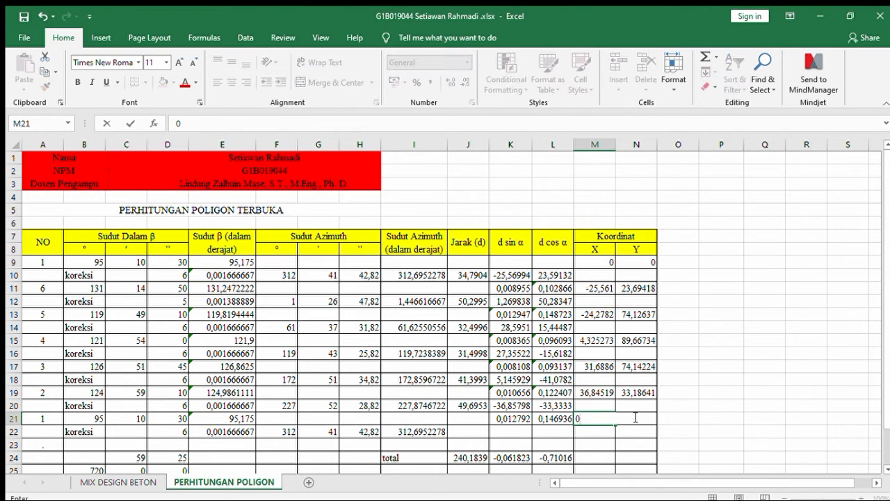
{"action": "key", "text": "Return"}
{"action": "left_click", "coordinate": [637, 417]}
{"action": "type", "text": "0"}
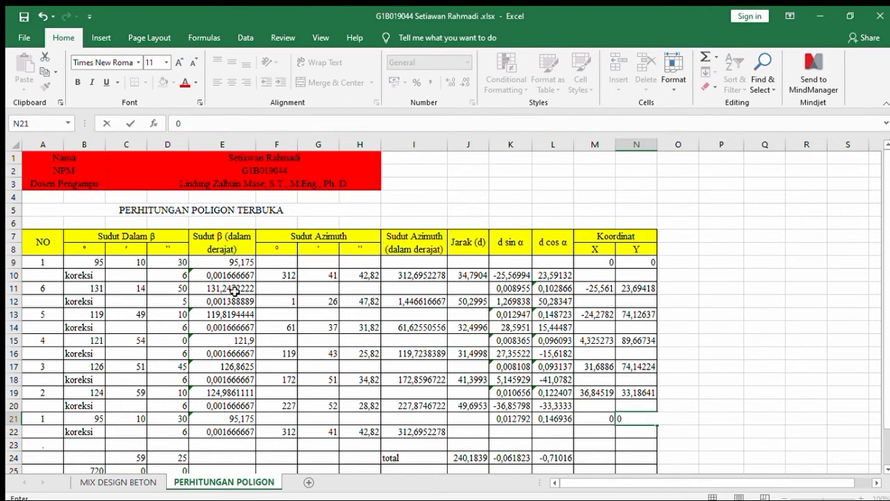
{"action": "left_click", "coordinate": [228, 286]}
Step: Compare the decimal-degree formulas in E11 and E13 for the interior angles of points 6 and 5
{"action": "left_click", "coordinate": [183, 276]}
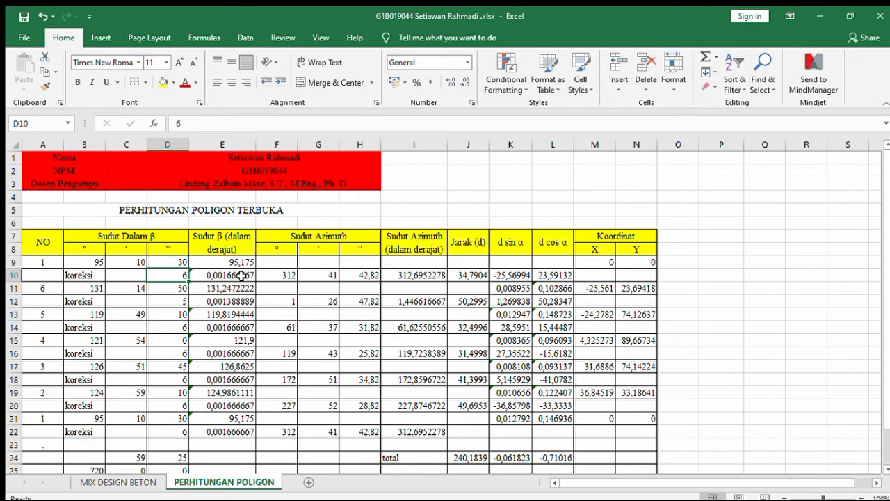
{"action": "left_click", "coordinate": [152, 291]}
{"action": "left_click", "coordinate": [227, 288]}
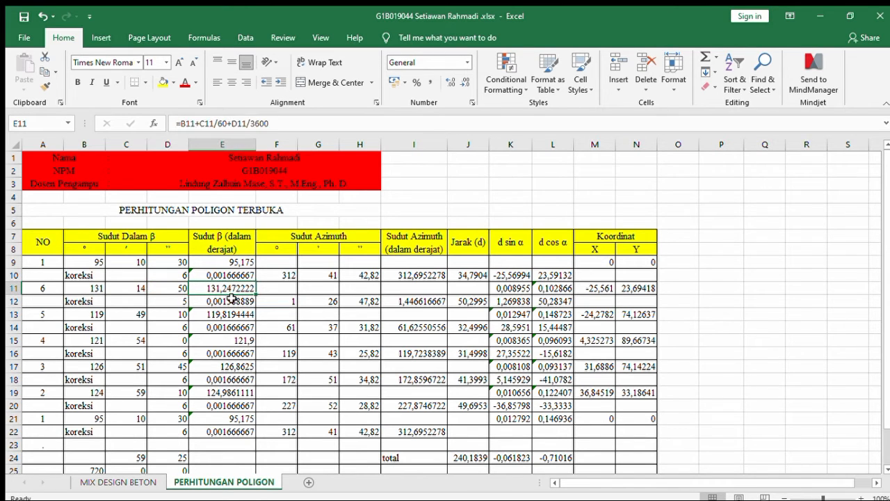
{"action": "left_click", "coordinate": [212, 124]}
{"action": "left_click", "coordinate": [233, 314]}
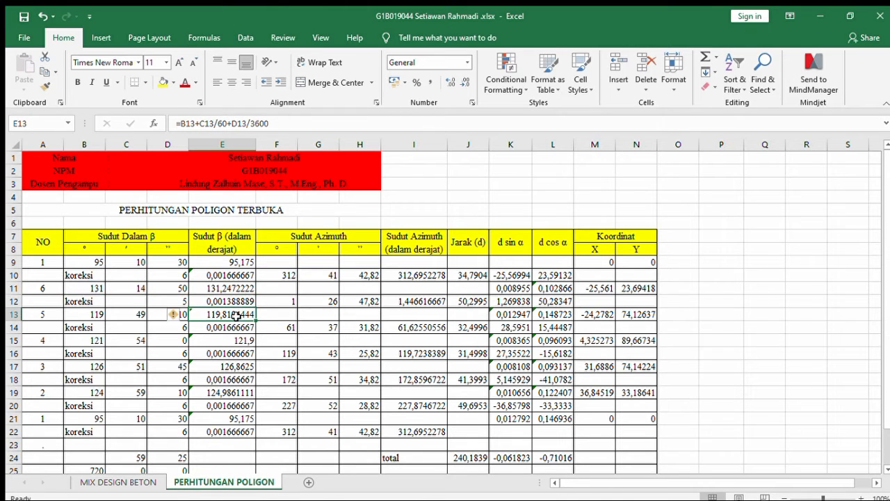
Step: Review the first azimuth's degree, minute and second values in F10, G10 and H10
{"action": "left_click", "coordinate": [287, 276]}
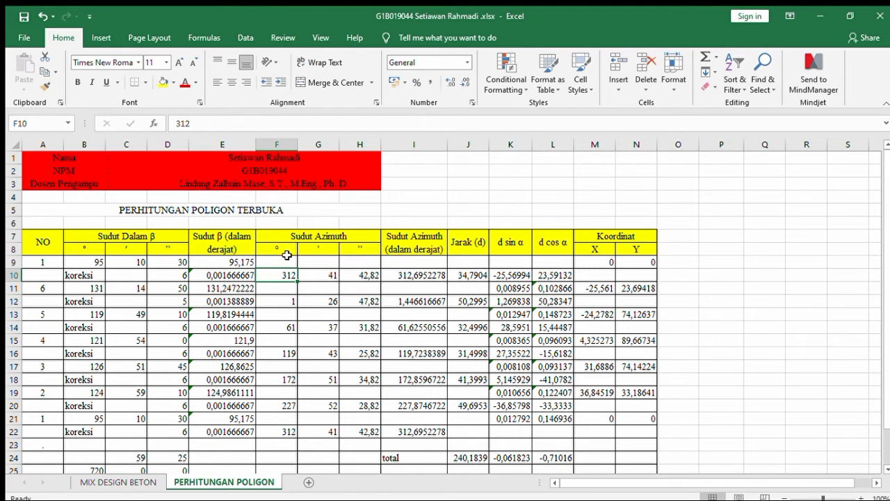
{"action": "left_click", "coordinate": [322, 272]}
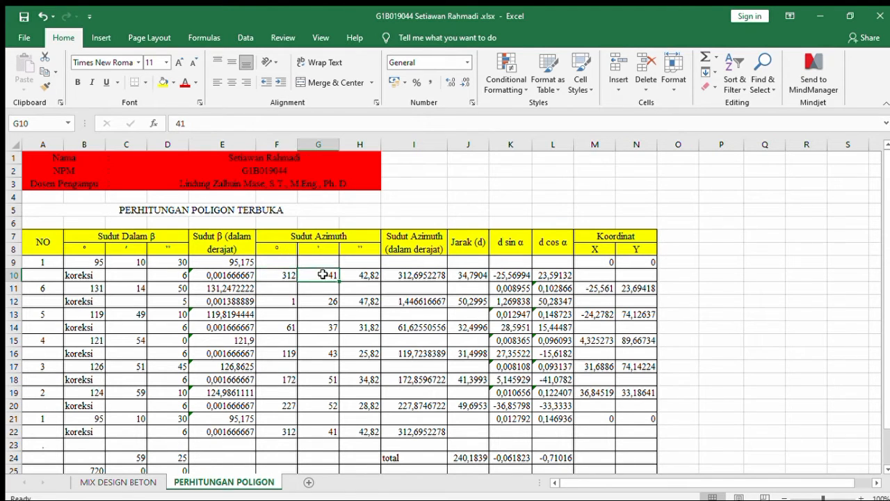
{"action": "left_click", "coordinate": [375, 277]}
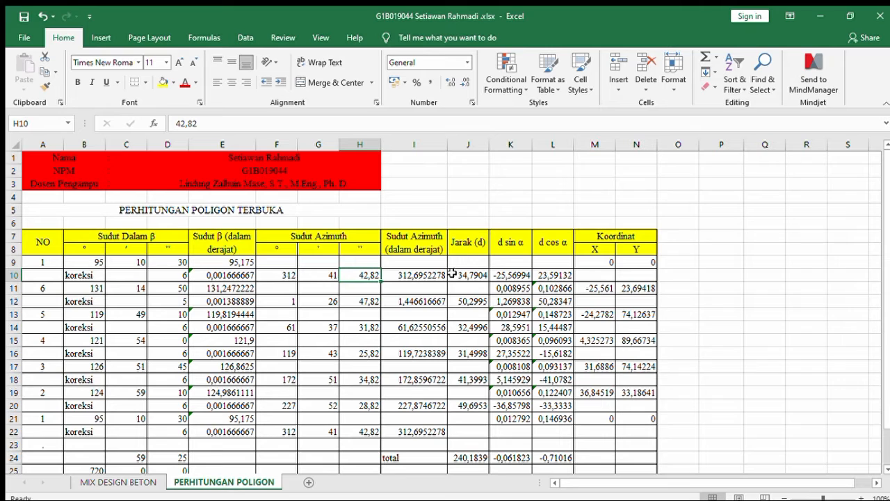
Step: Inspect the decimal-degree azimuth formula in I10 and its source cells without changing it, and check the Jarak entry in J10
{"action": "left_click", "coordinate": [430, 277]}
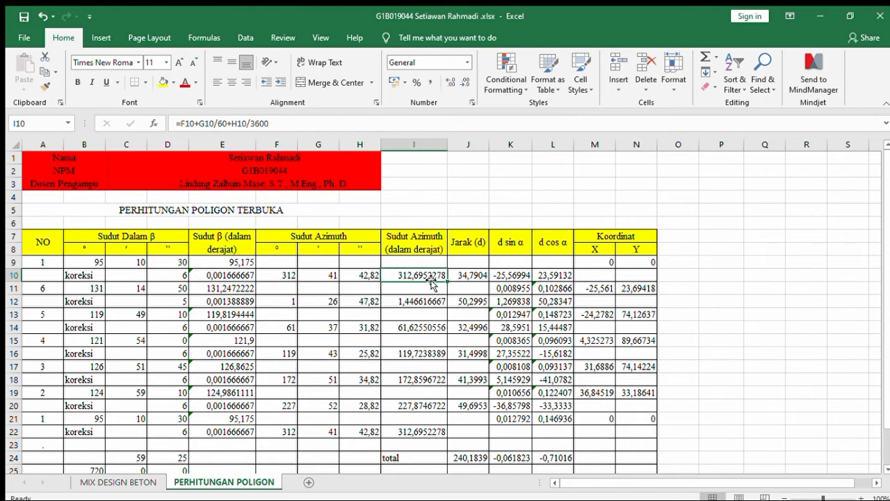
{"action": "left_click", "coordinate": [212, 125]}
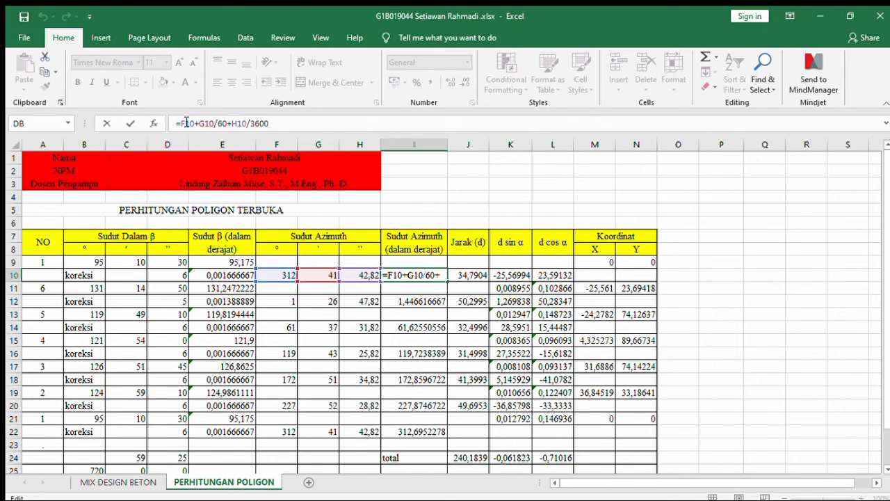
{"action": "left_click", "coordinate": [186, 124]}
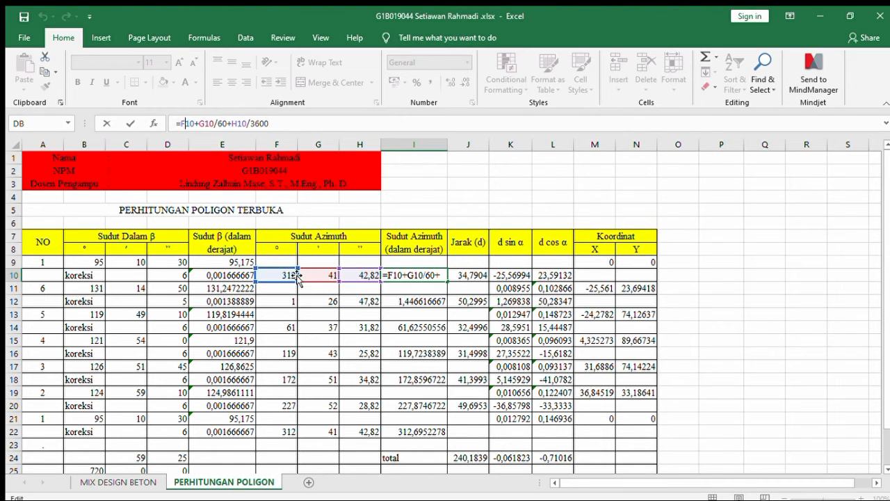
{"action": "left_click", "coordinate": [288, 276]}
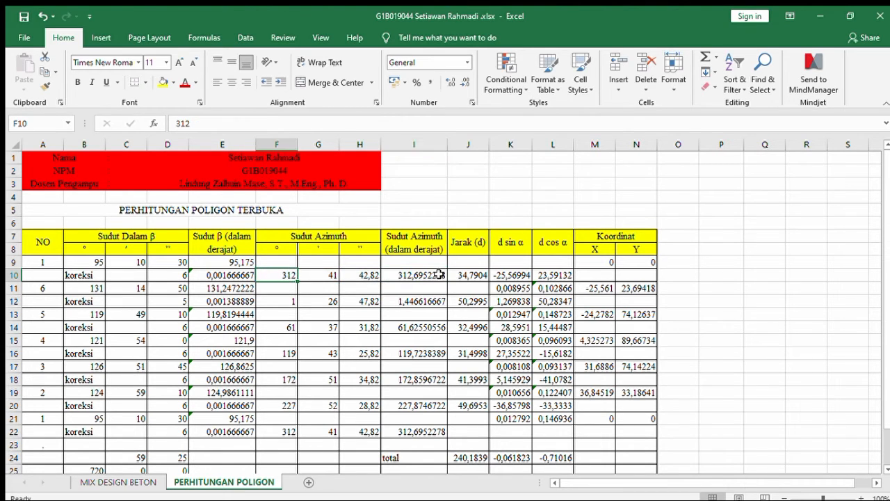
{"action": "left_click", "coordinate": [439, 275]}
{"action": "left_click", "coordinate": [186, 122]}
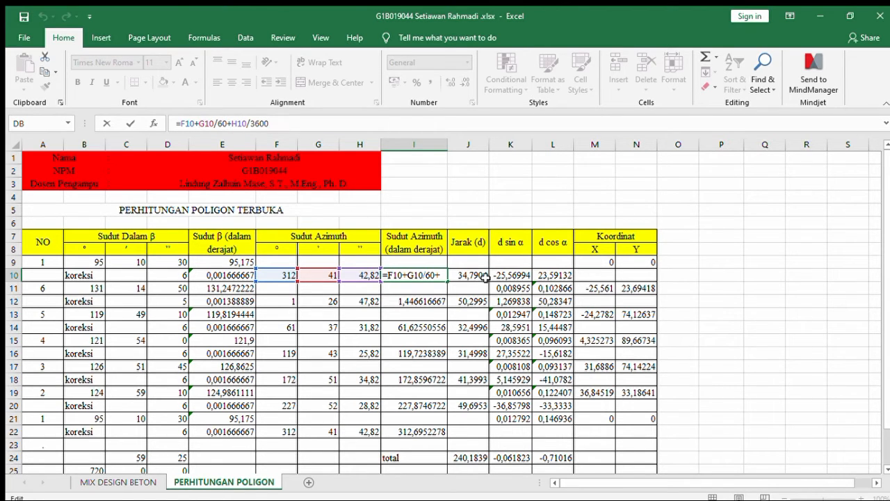
{"action": "key", "text": "Return"}
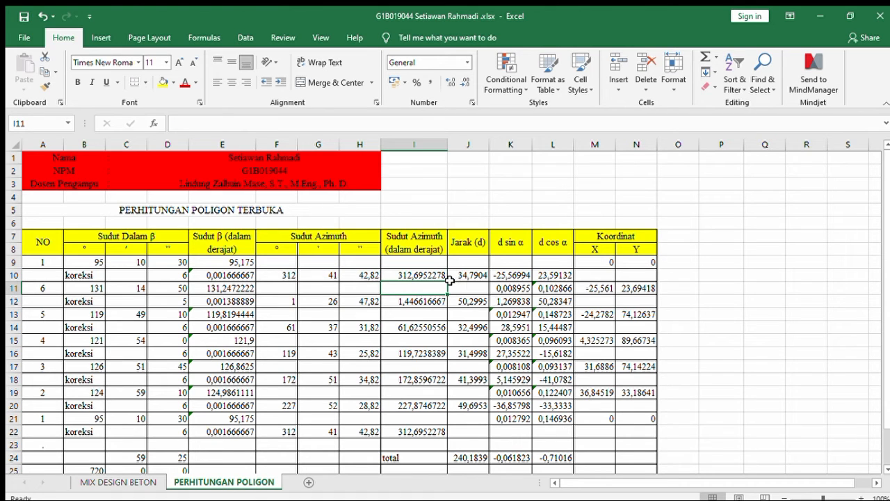
{"action": "left_click", "coordinate": [480, 278]}
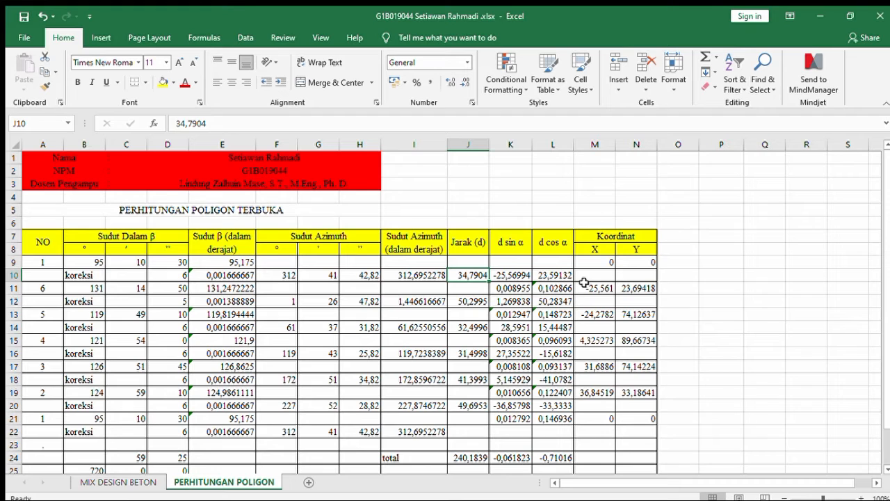
Step: Review the Jarak entries of the remaining polygon sides in J12, J14, J16, J18 and J20
{"action": "scroll", "coordinate": [889, 242], "scroll_direction": "down", "scroll_amount": 1}
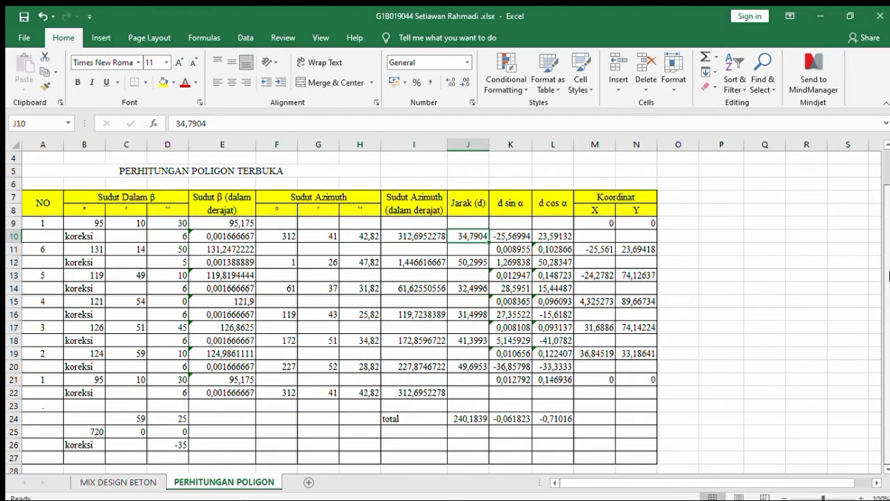
{"action": "left_click", "coordinate": [466, 263]}
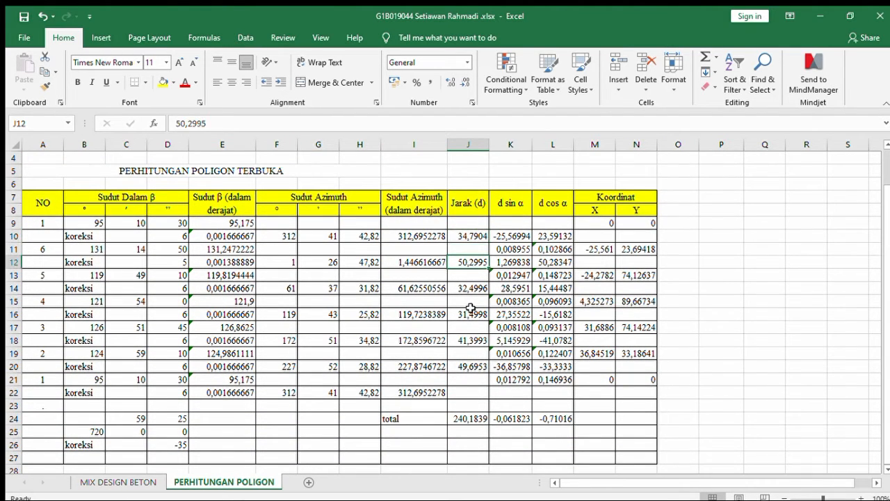
{"action": "left_click", "coordinate": [482, 287]}
{"action": "left_click", "coordinate": [476, 314]}
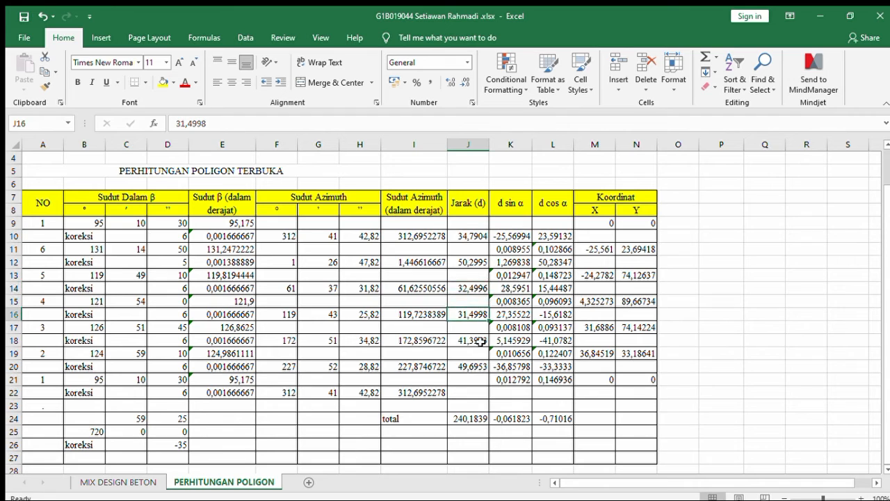
{"action": "left_click", "coordinate": [471, 340]}
{"action": "left_click", "coordinate": [471, 364]}
Step: Inspect the total distance formula in J24 and its source cells without changing it
{"action": "left_click", "coordinate": [470, 418]}
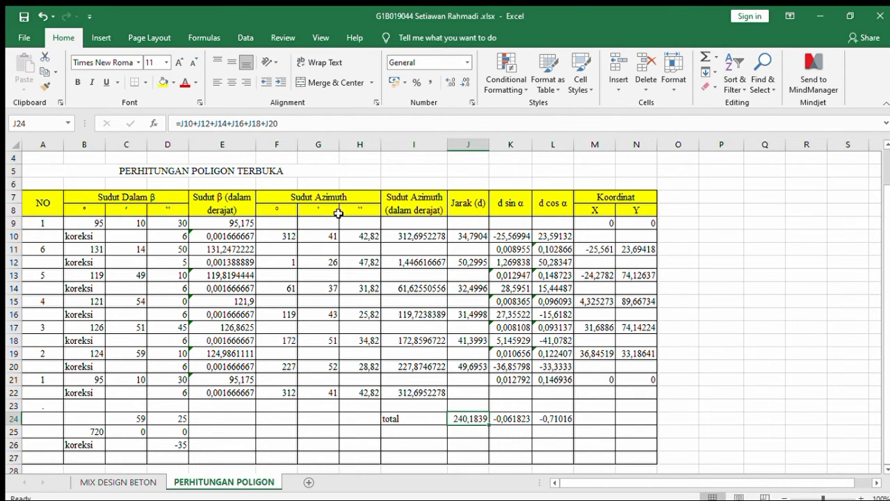
{"action": "left_click", "coordinate": [247, 126]}
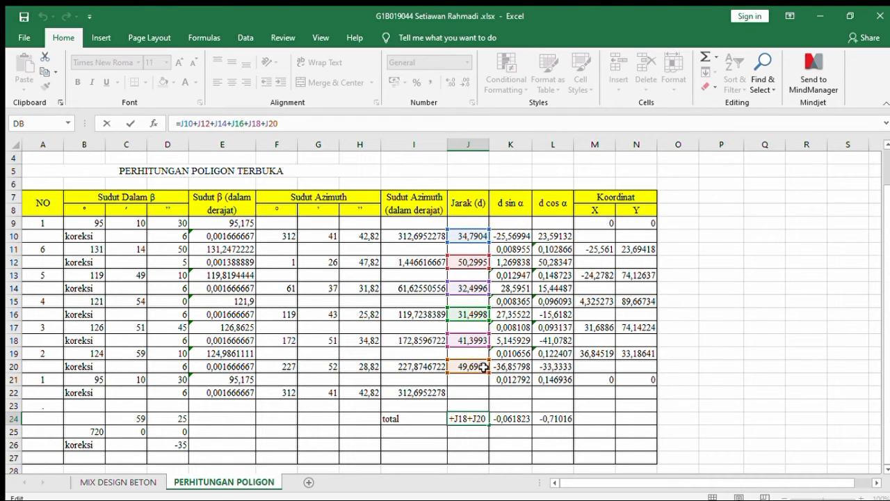
{"action": "key", "text": "Return"}
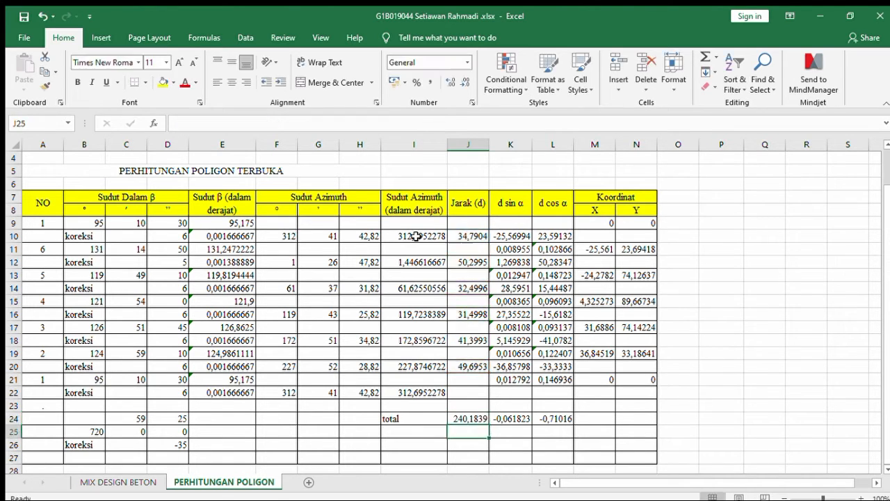
{"action": "left_click", "coordinate": [487, 421]}
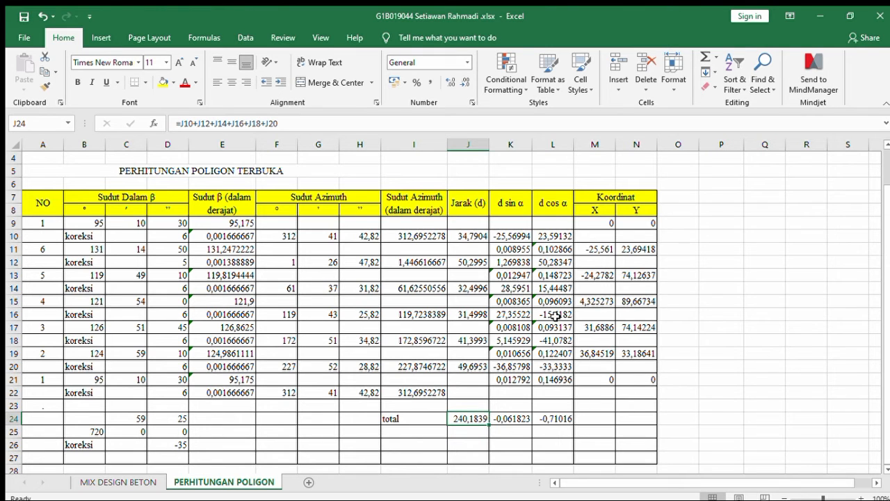
Step: Inspect the d sin α formula in K10 and its correction formula in K11, tracing their source cells without changing them
{"action": "left_click", "coordinate": [524, 237]}
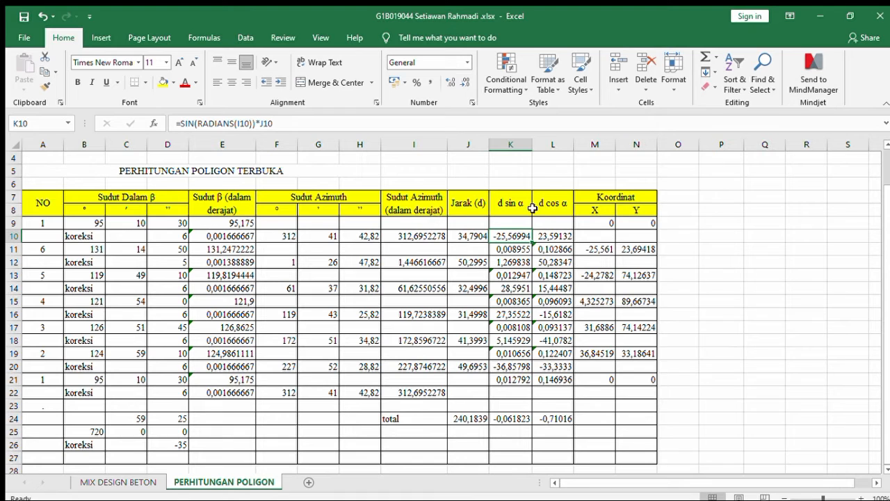
{"action": "left_click", "coordinate": [196, 124]}
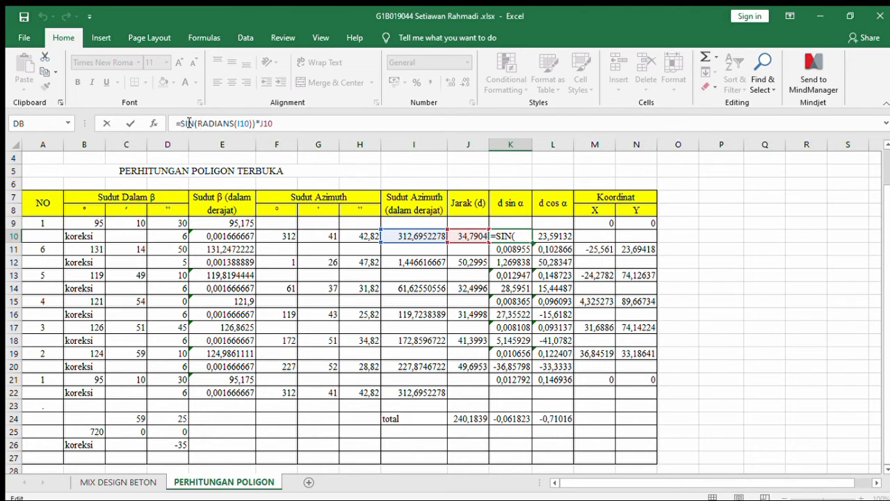
{"action": "left_click", "coordinate": [247, 123]}
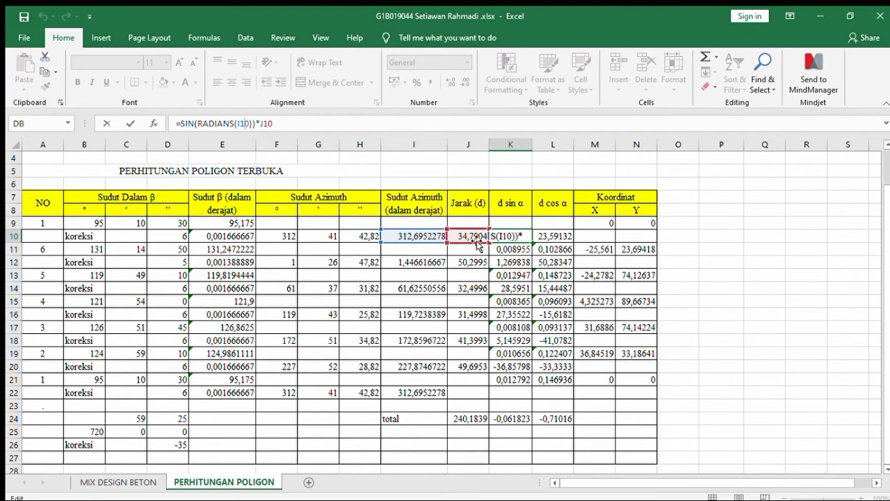
{"action": "key", "text": "Return"}
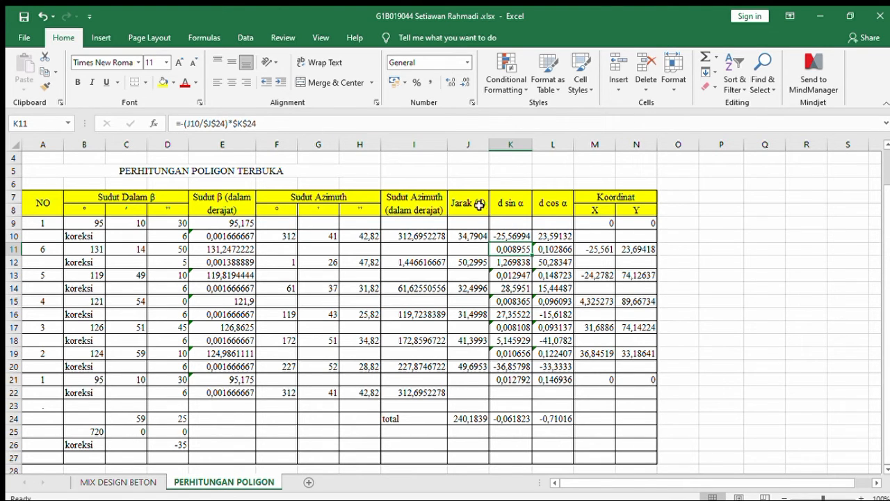
{"action": "left_click", "coordinate": [200, 124]}
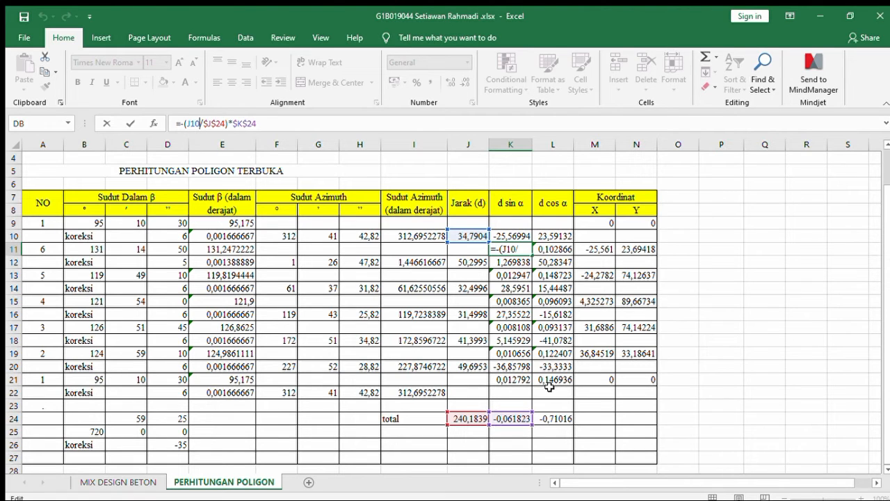
{"action": "key", "text": "Return"}
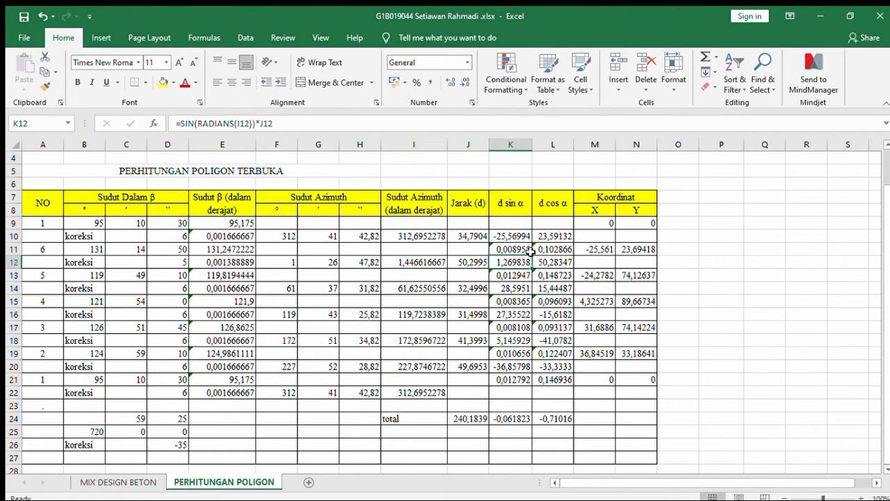
Step: Inspect the d sin α total formula in K24 and the cells it sums, leaving it unchanged
{"action": "left_click", "coordinate": [519, 418]}
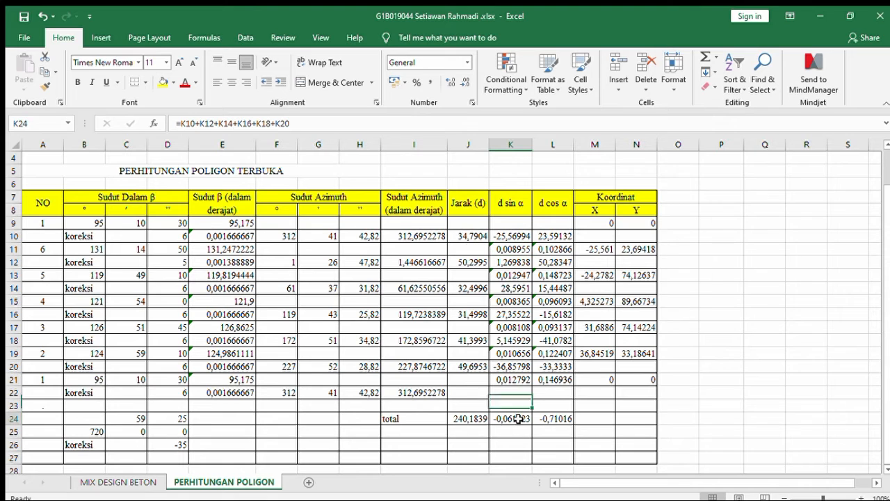
{"action": "left_click", "coordinate": [199, 123]}
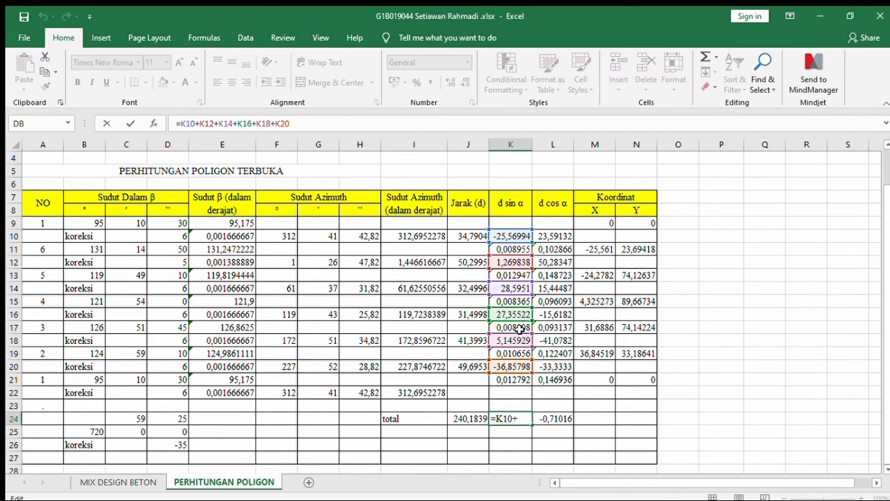
{"action": "key", "text": "Return"}
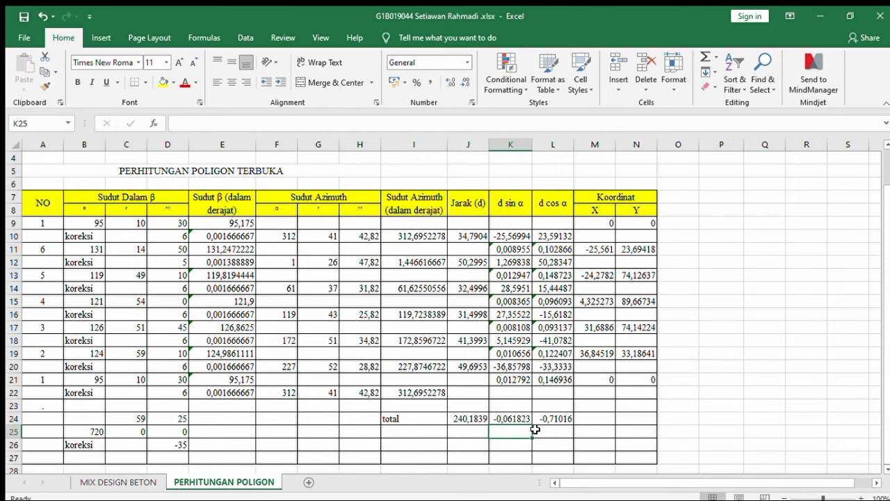
Step: Inspect the d cos α formula in L10 and its correction formula in L11, tracing their source cells without changing them
{"action": "left_click", "coordinate": [567, 236]}
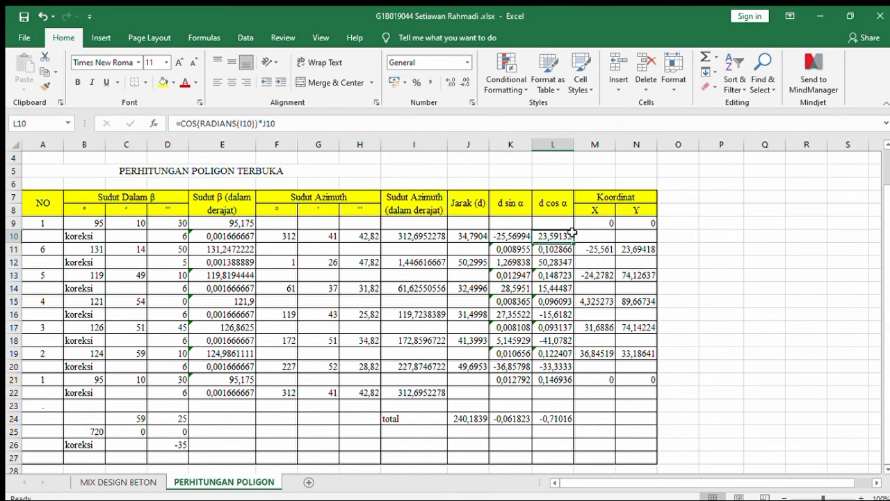
{"action": "left_click", "coordinate": [198, 124]}
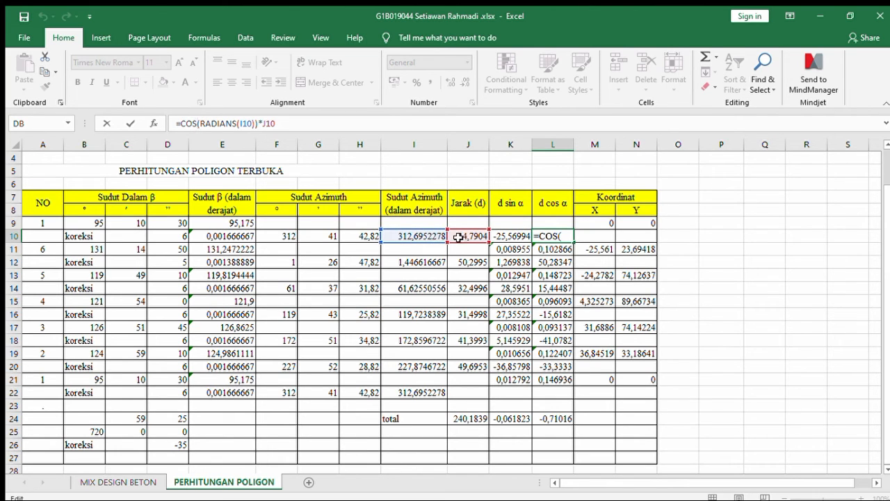
{"action": "key", "text": "Return"}
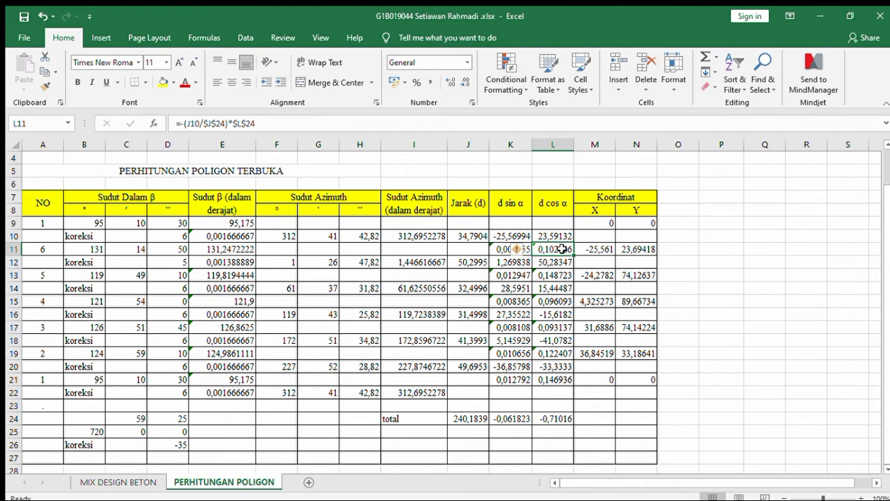
{"action": "left_click", "coordinate": [198, 123]}
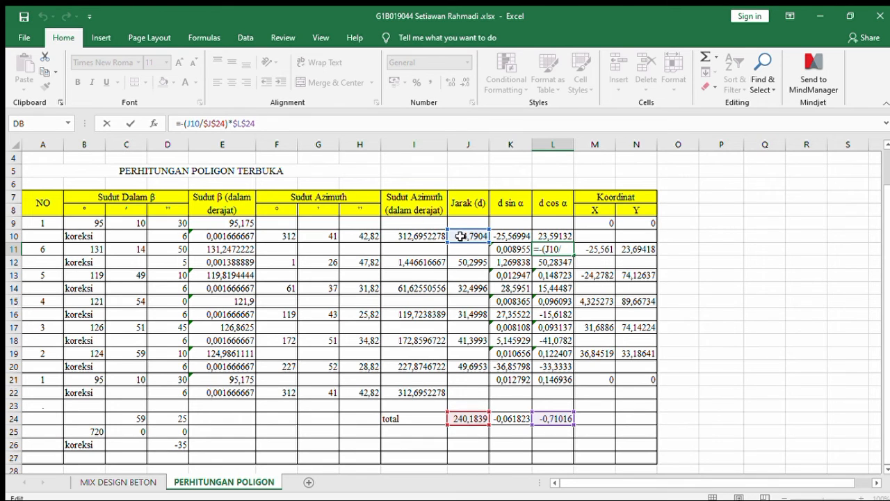
{"action": "left_click", "coordinate": [265, 123]}
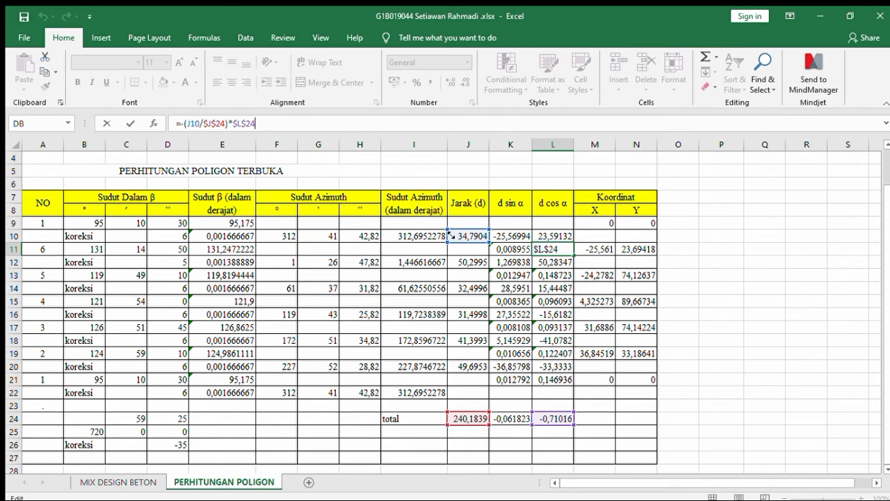
{"action": "key", "text": "Return"}
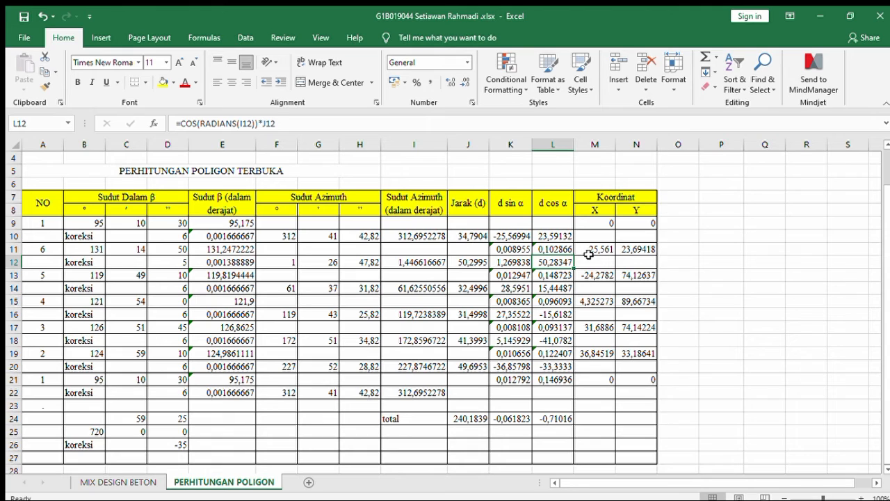
Step: Check the starting point's X and Y coordinates in M9 and N9
{"action": "left_click", "coordinate": [602, 225]}
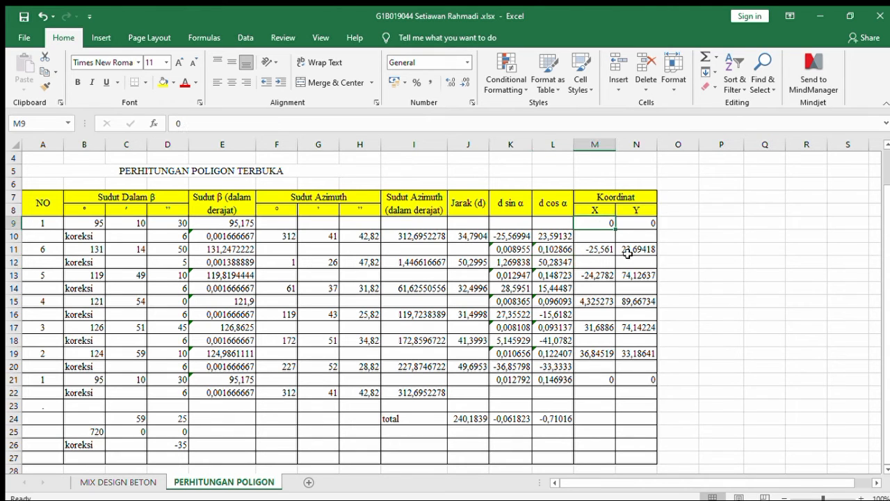
{"action": "left_click", "coordinate": [647, 224]}
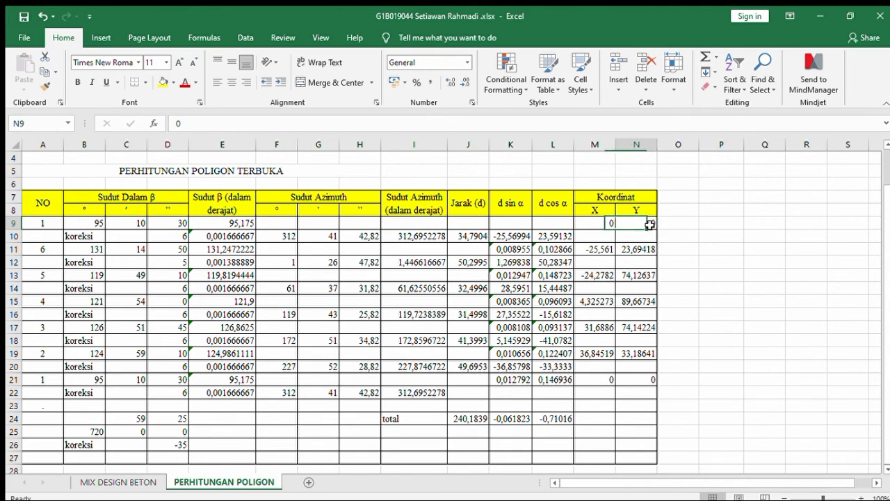
{"action": "left_click", "coordinate": [606, 224]}
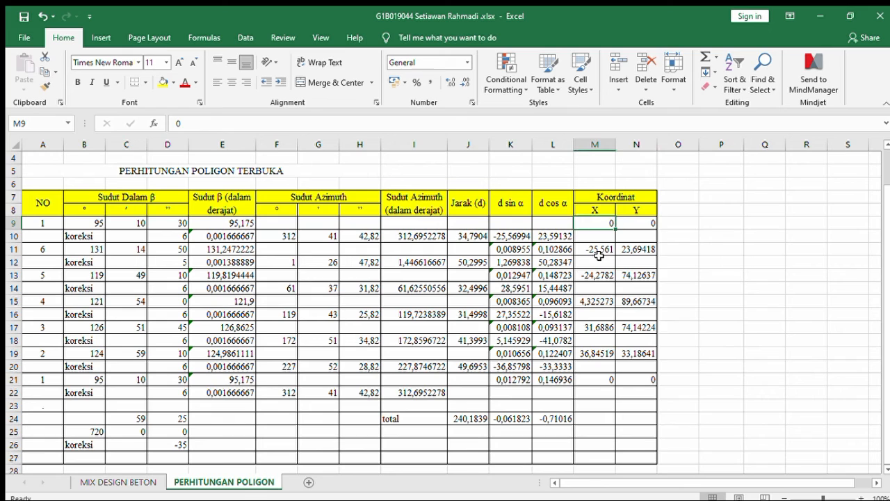
{"action": "left_click", "coordinate": [646, 224]}
Step: Inspect the X coordinate formulas of points 6 and 5 in M11 and M13 and their source cells without changing them
{"action": "left_click", "coordinate": [602, 247]}
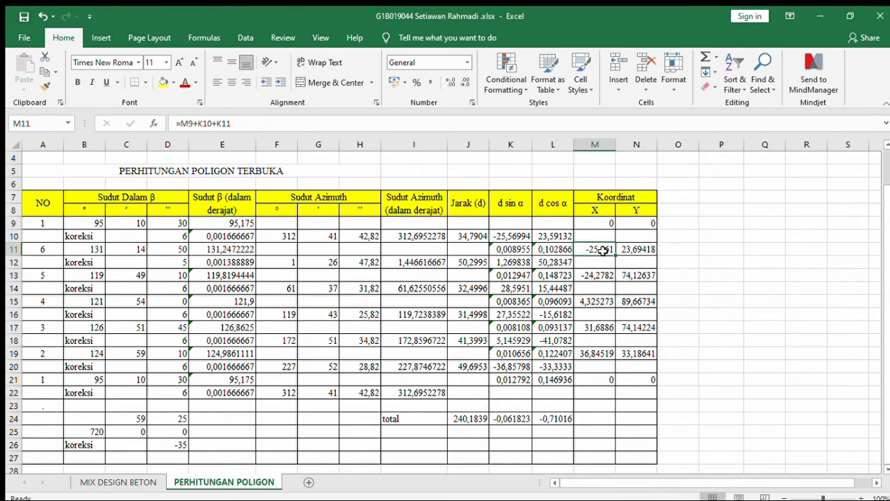
{"action": "left_click", "coordinate": [285, 125]}
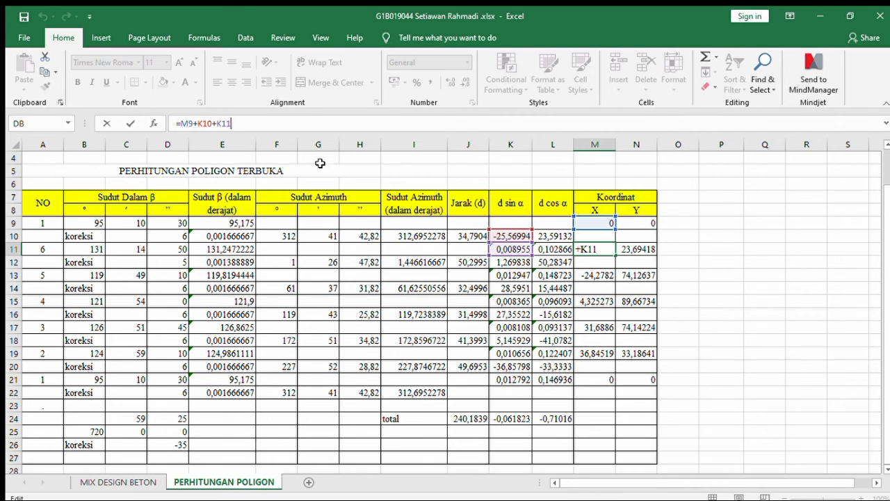
{"action": "left_click", "coordinate": [208, 127]}
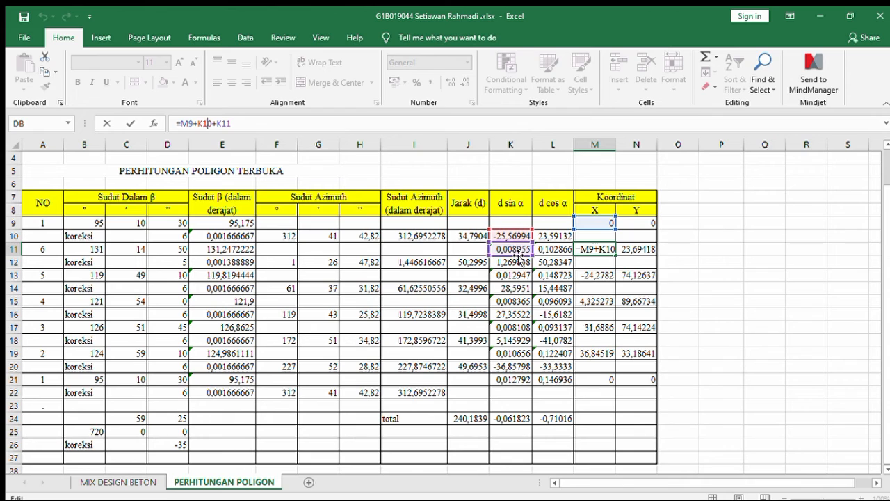
{"action": "key", "text": "Return"}
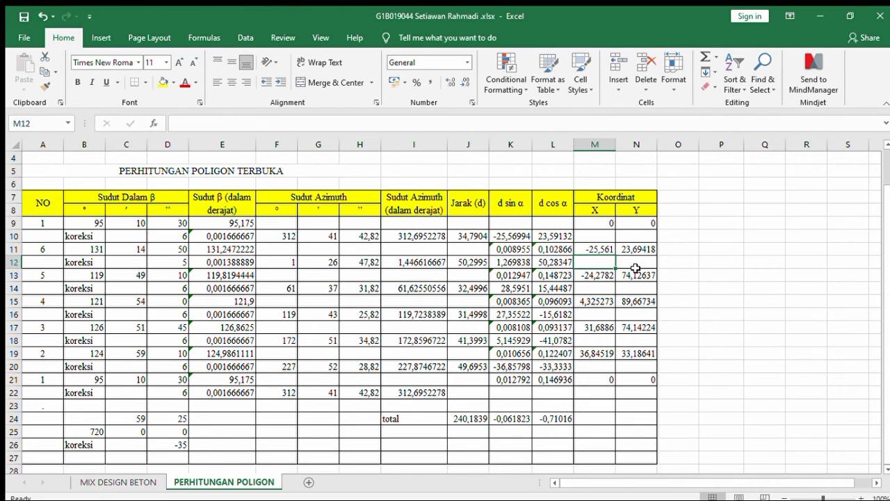
{"action": "left_click", "coordinate": [597, 276]}
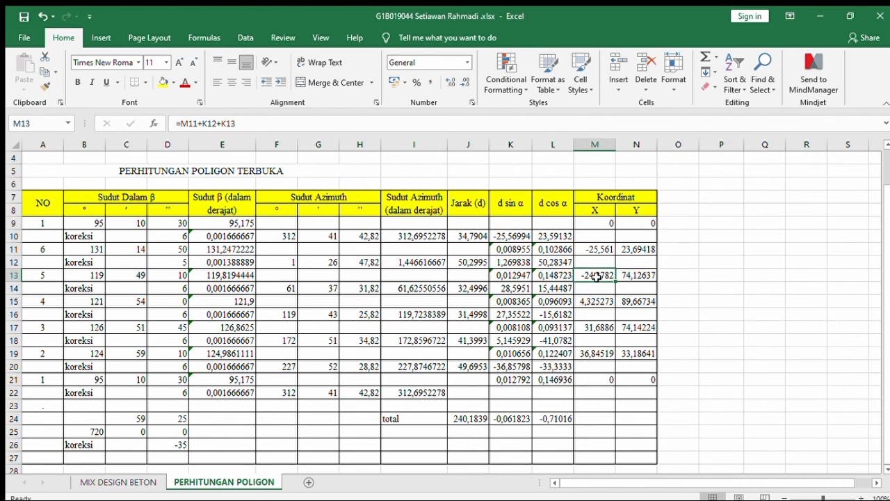
{"action": "left_click", "coordinate": [240, 125]}
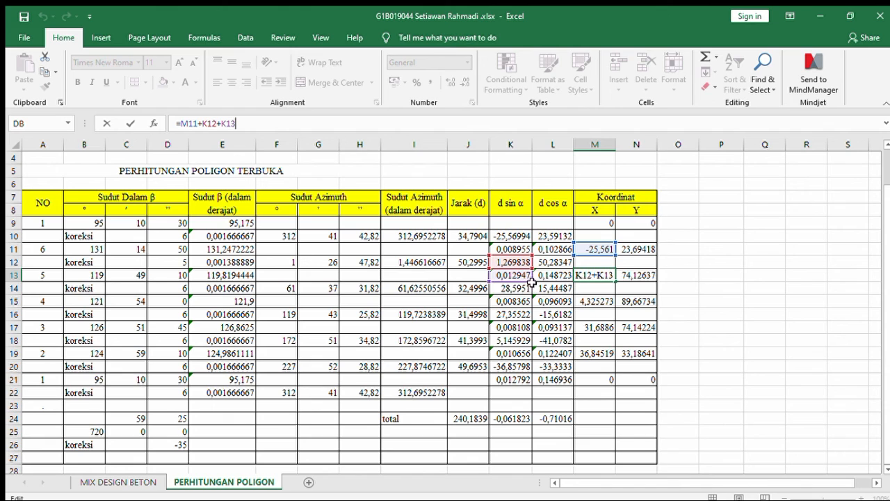
{"action": "key", "text": "Return"}
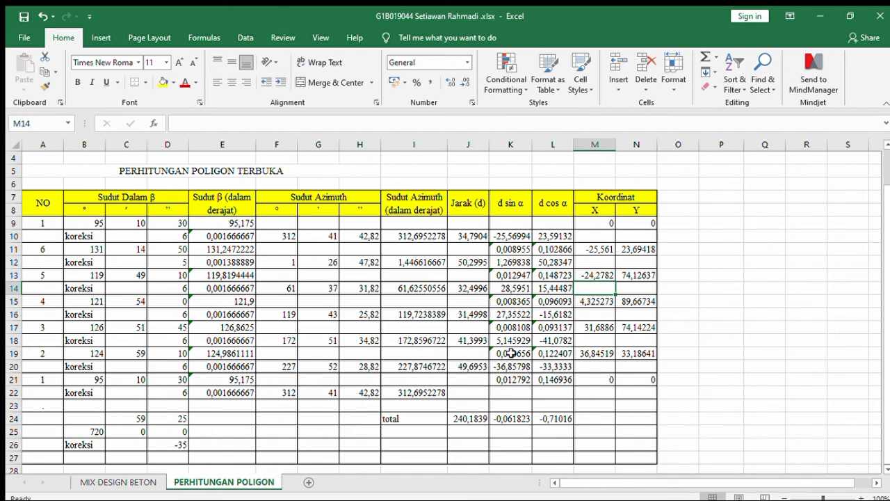
Step: Compare the closing point's X coordinate in M21 with the X coordinates in M19 and M9
{"action": "left_click", "coordinate": [600, 382]}
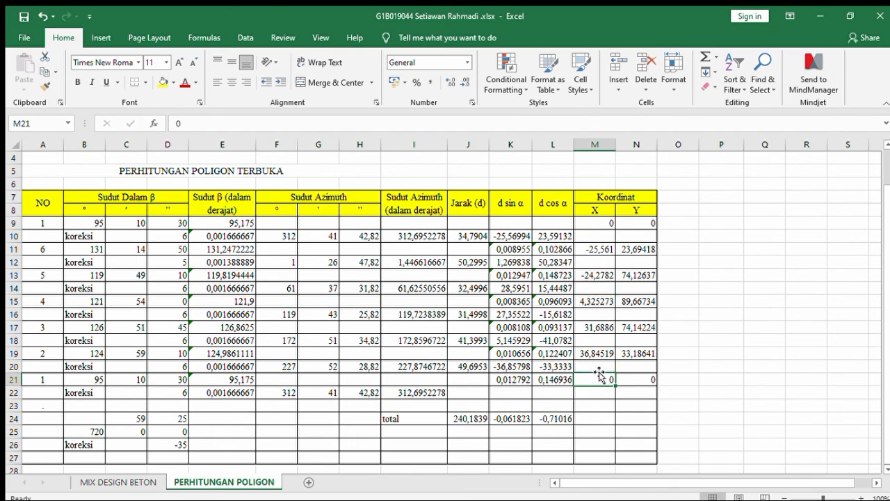
{"action": "left_click", "coordinate": [599, 354]}
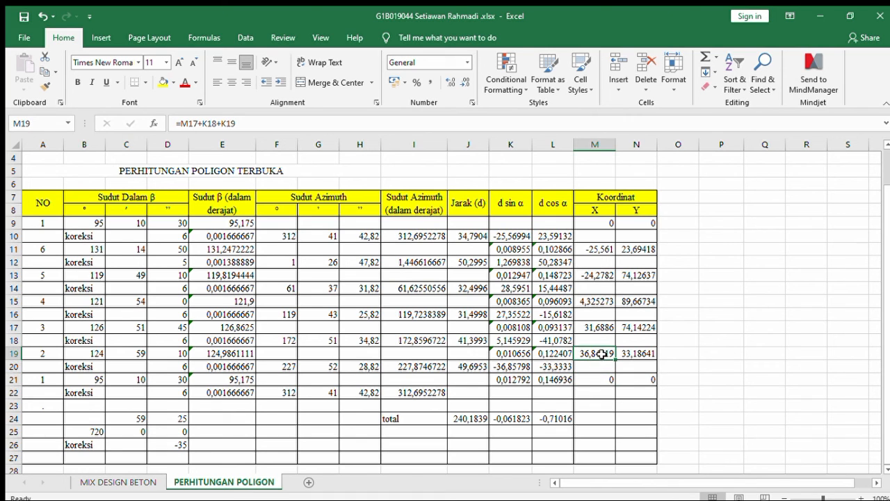
{"action": "left_click", "coordinate": [610, 226]}
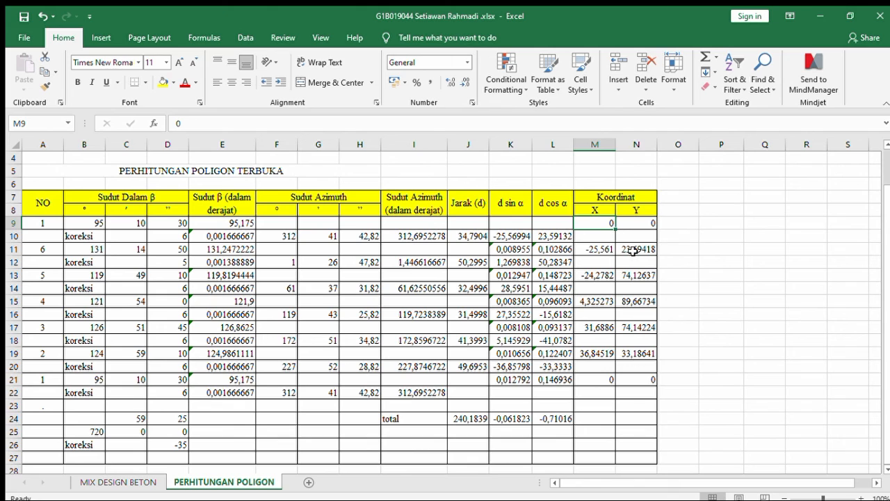
Step: Inspect the Y coordinate formula in N11 with its source cells, and review the matching formulas in N13, N15, N17 and N19
{"action": "left_click", "coordinate": [632, 249]}
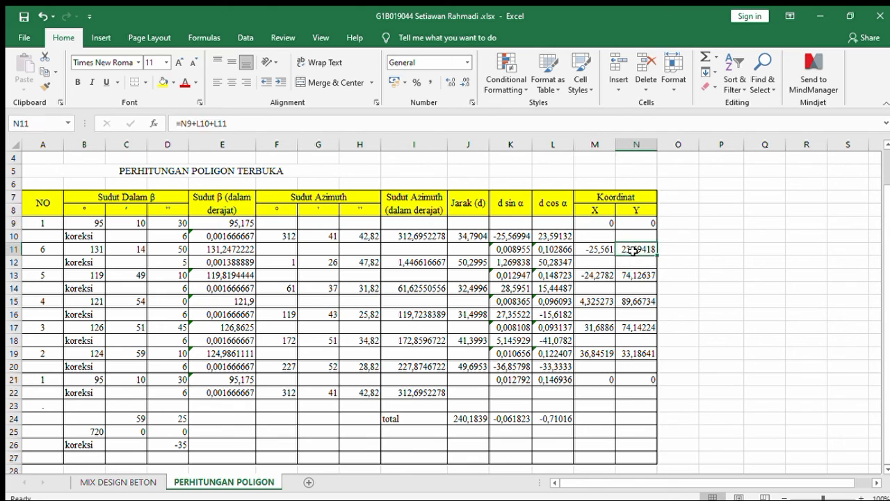
{"action": "left_click", "coordinate": [222, 123]}
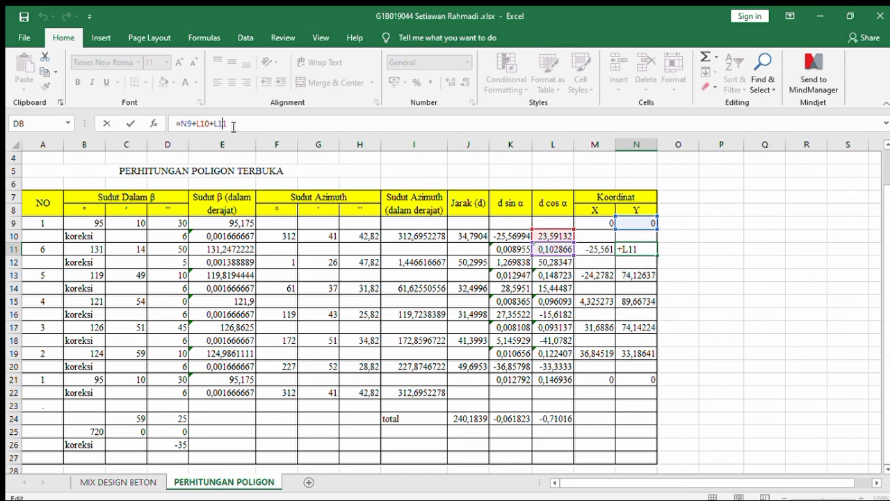
{"action": "left_click", "coordinate": [644, 276]}
{"action": "left_click", "coordinate": [641, 302]}
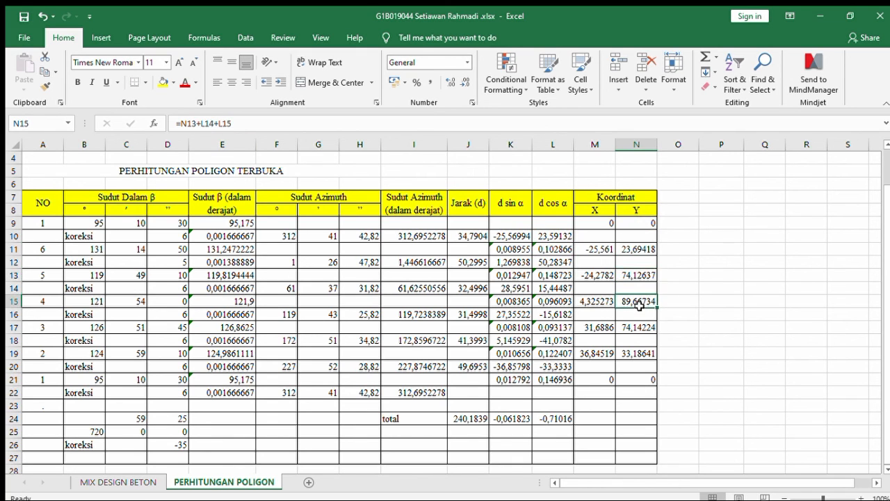
{"action": "left_click", "coordinate": [645, 332]}
{"action": "left_click", "coordinate": [639, 353]}
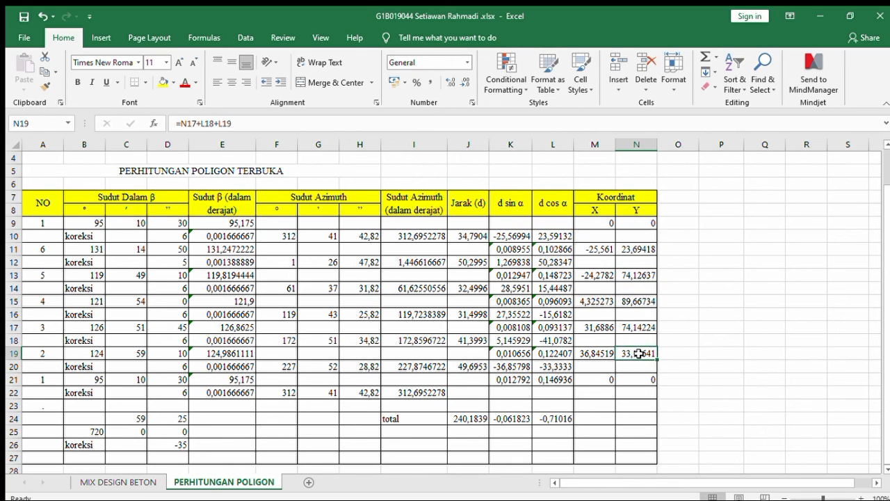